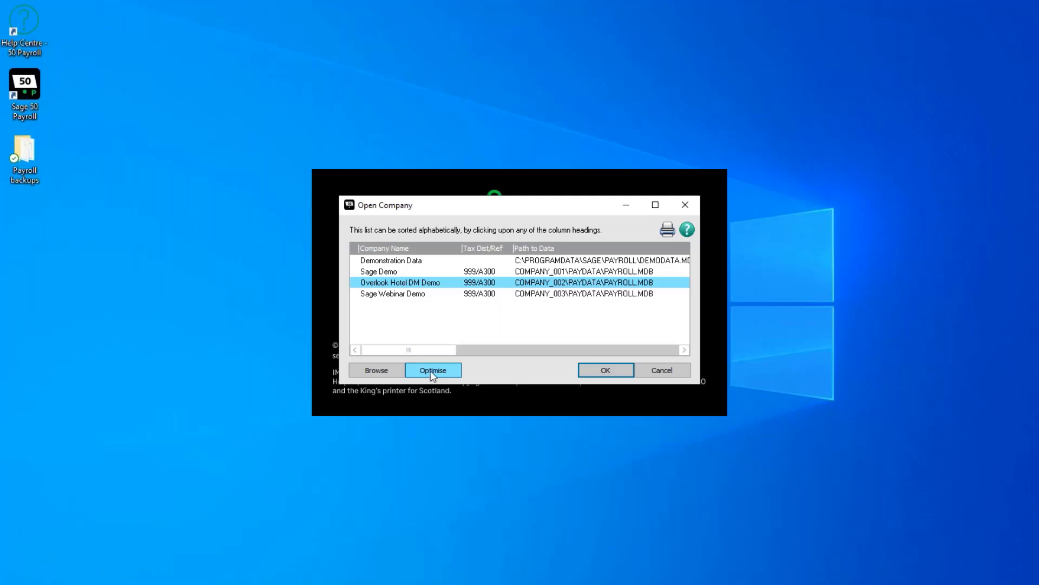
Optimise the Overlook Hotel DM Demo company data
click(431, 372)
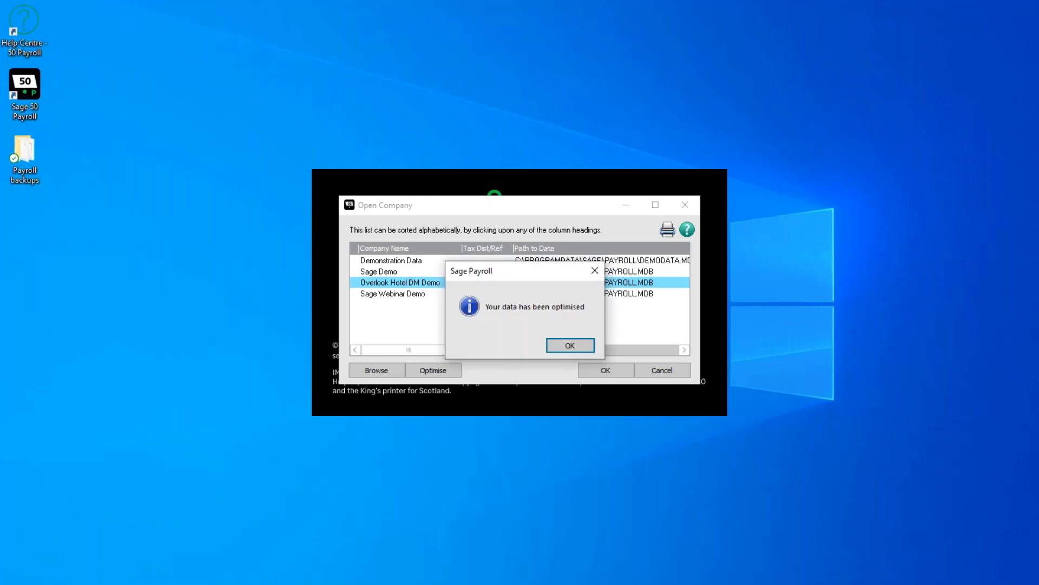
click(585, 349)
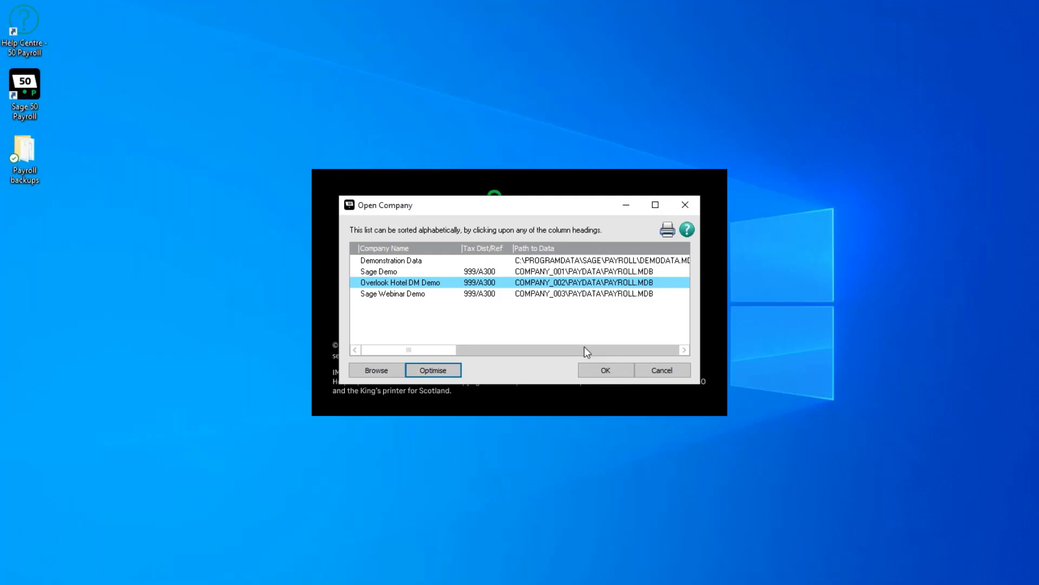
Open the Overlook Hotel DM Demo company, entering the manager password and a processing date of 31/08/24
click(588, 370)
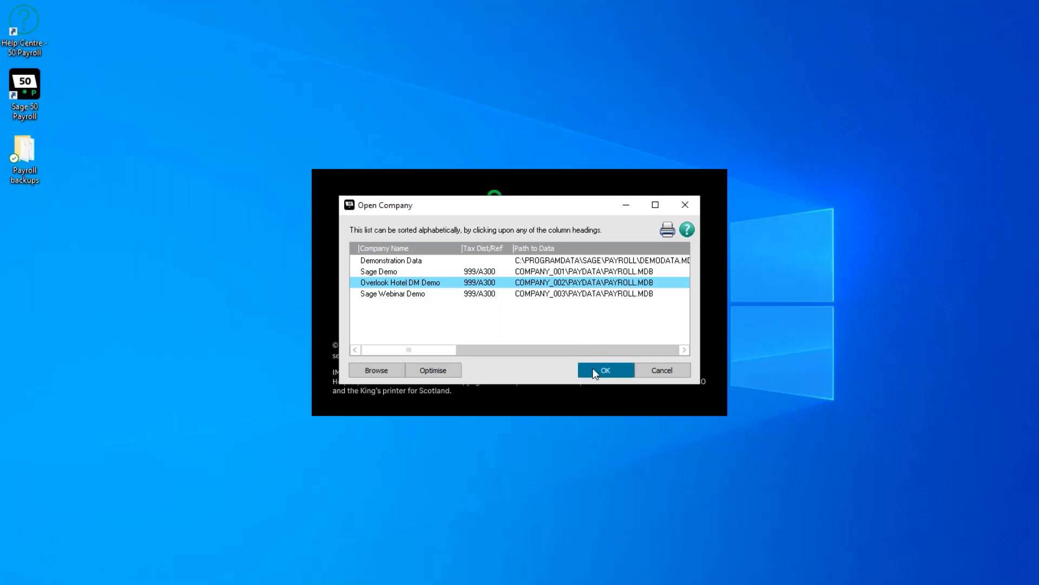
key(Tab)
text(**)
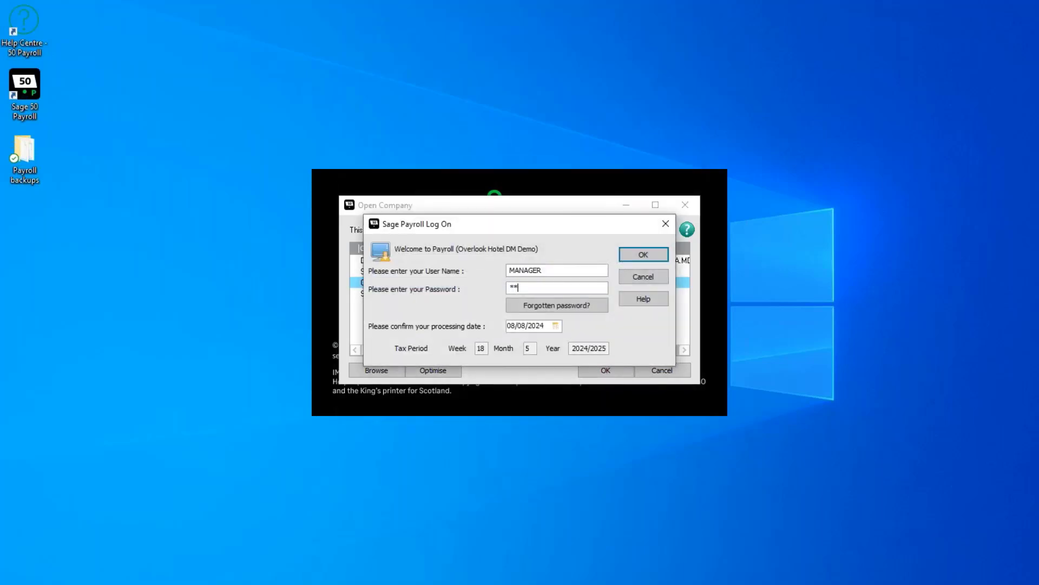
key(Tab)
text(31/08/24)
key(Return)
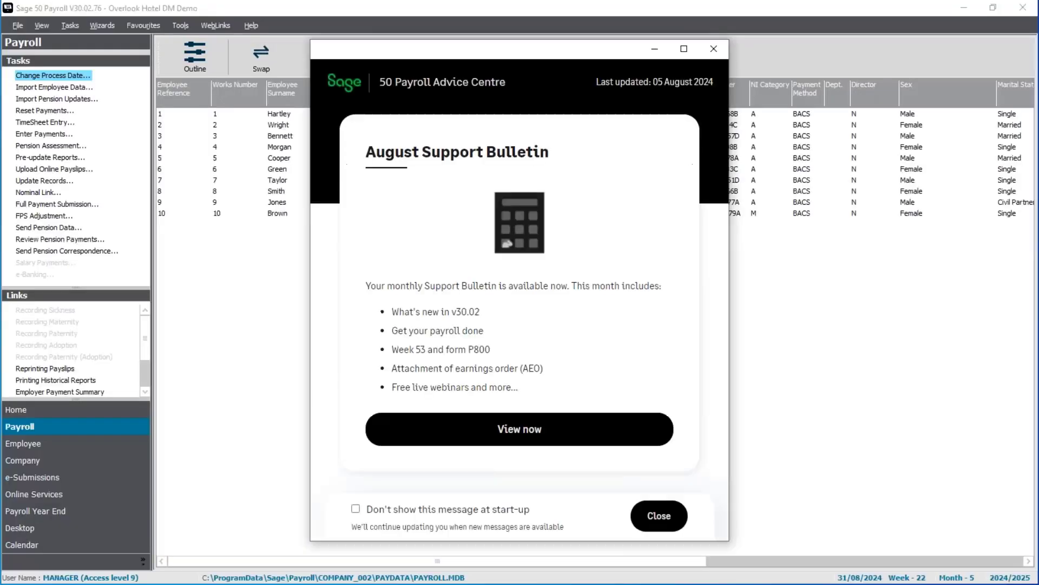
Dismiss the support bulletin and review the About support page for program and licence details
click(664, 522)
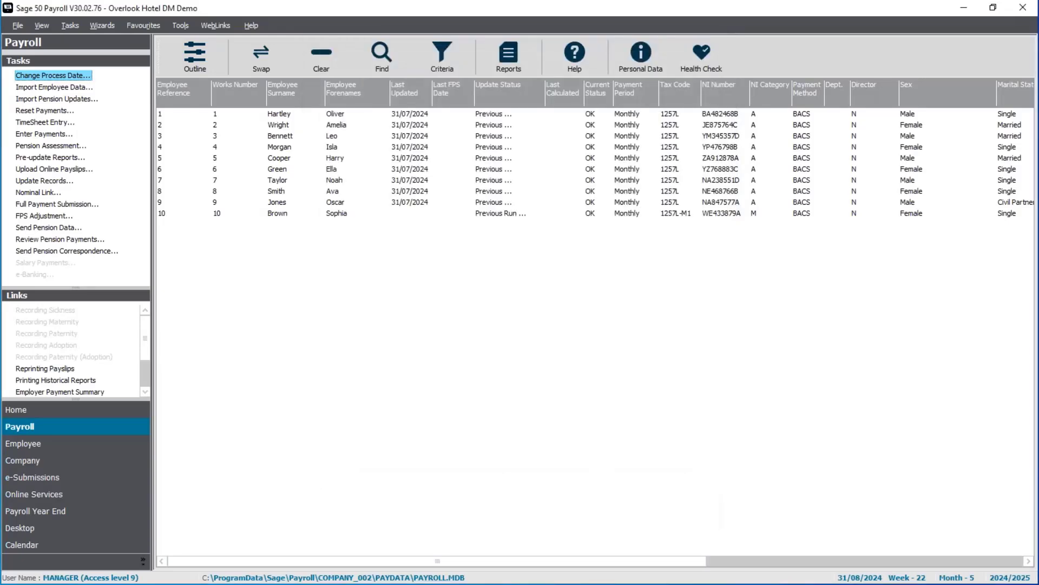
click(251, 27)
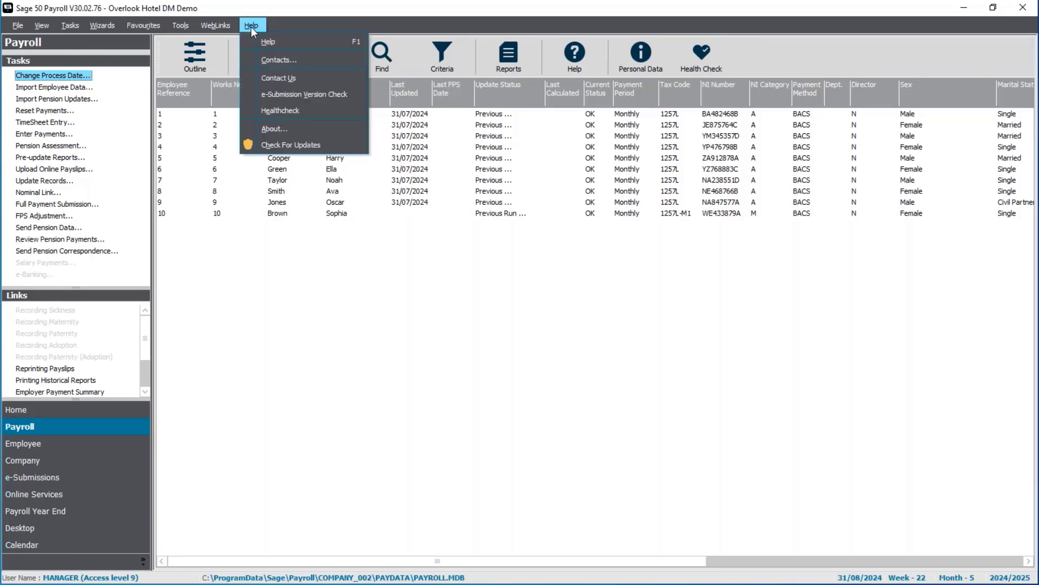
click(301, 133)
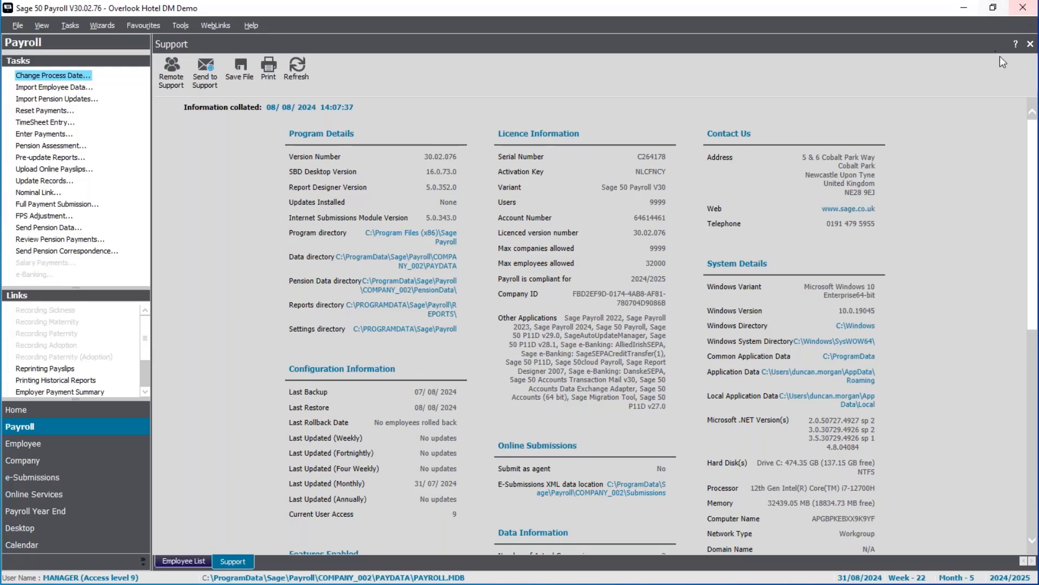
click(1030, 44)
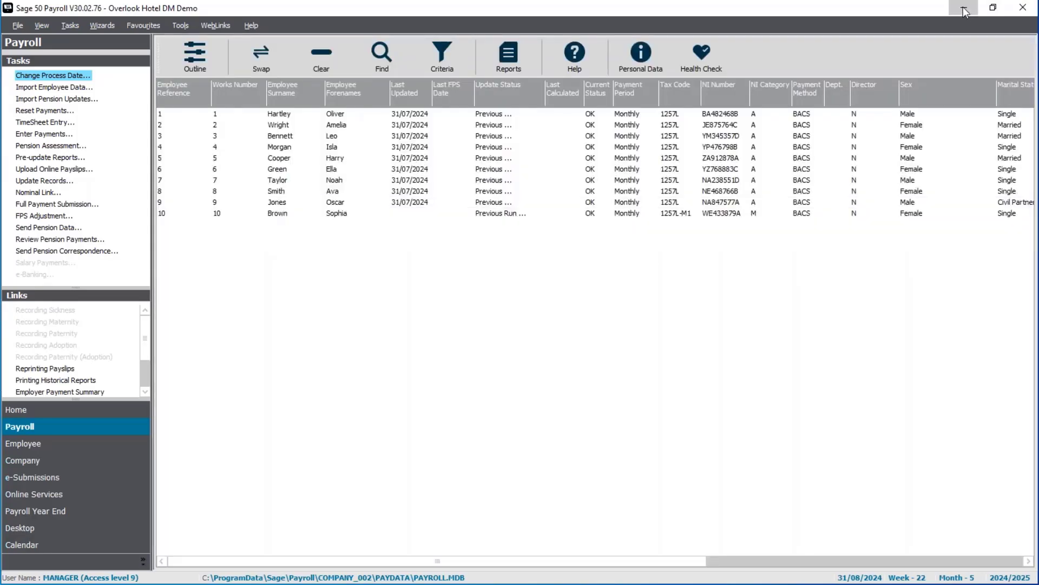
Minimise the program and inspect the Sage 50 Payroll desktop shortcut's properties and target location
click(967, 8)
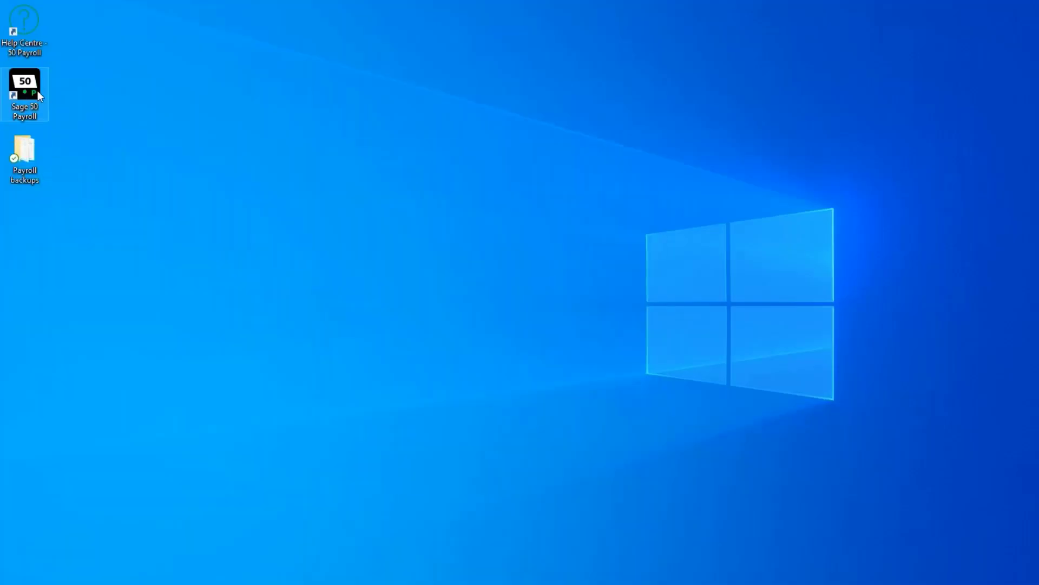
right_click(37, 90)
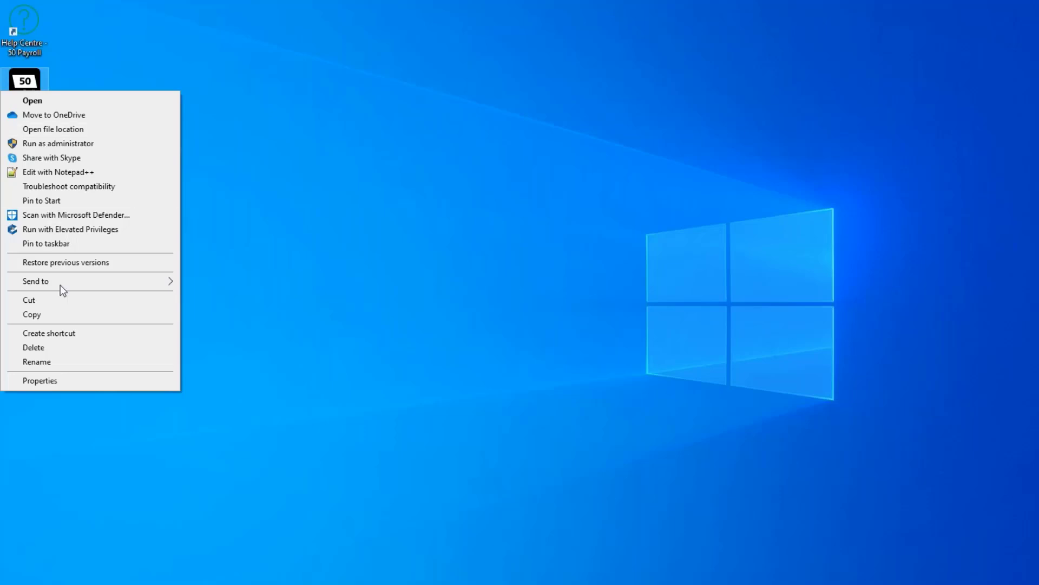
click(65, 381)
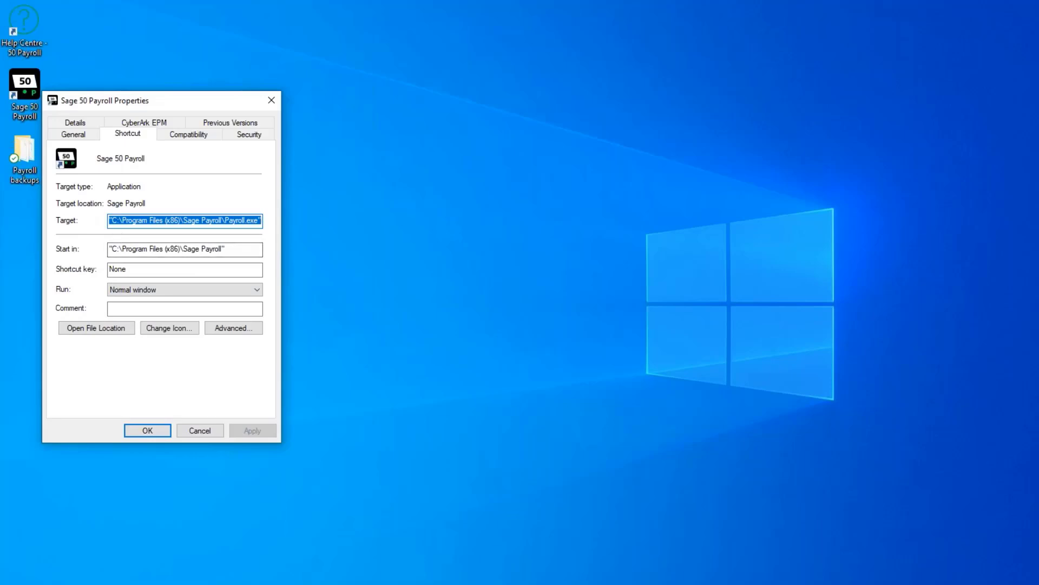
click(112, 222)
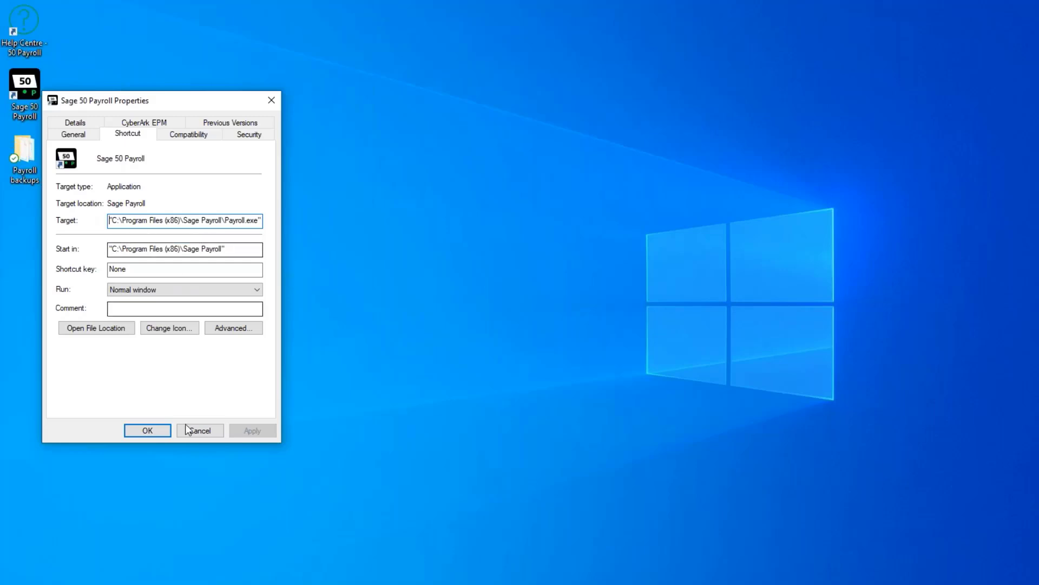
click(198, 430)
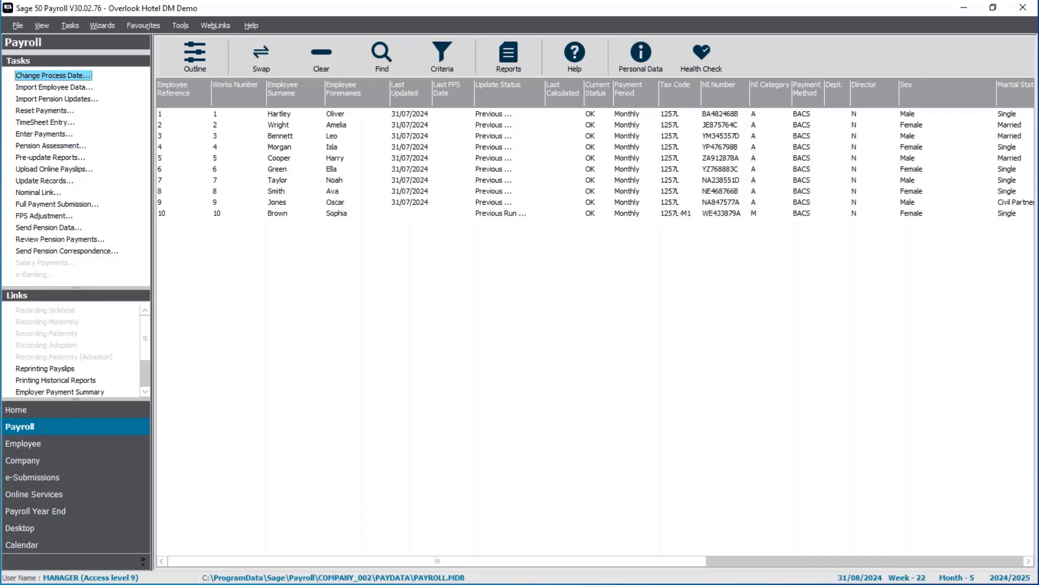
Start a data backup with the default files, naming it 'pre update v3002 SagePay.Overlook Hotel DM Demo.2224.001' in Payroll backups
click(19, 25)
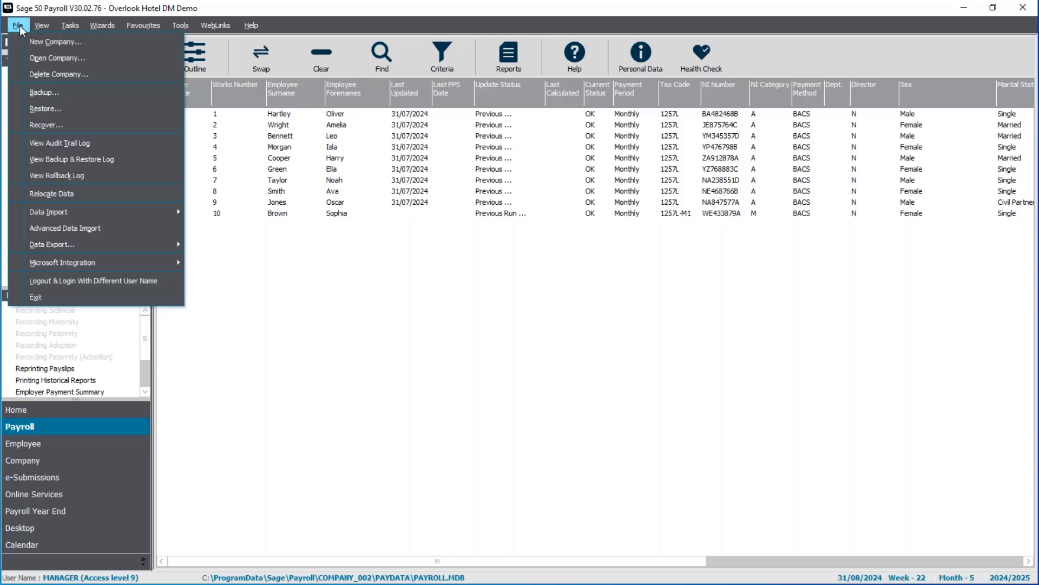
click(67, 96)
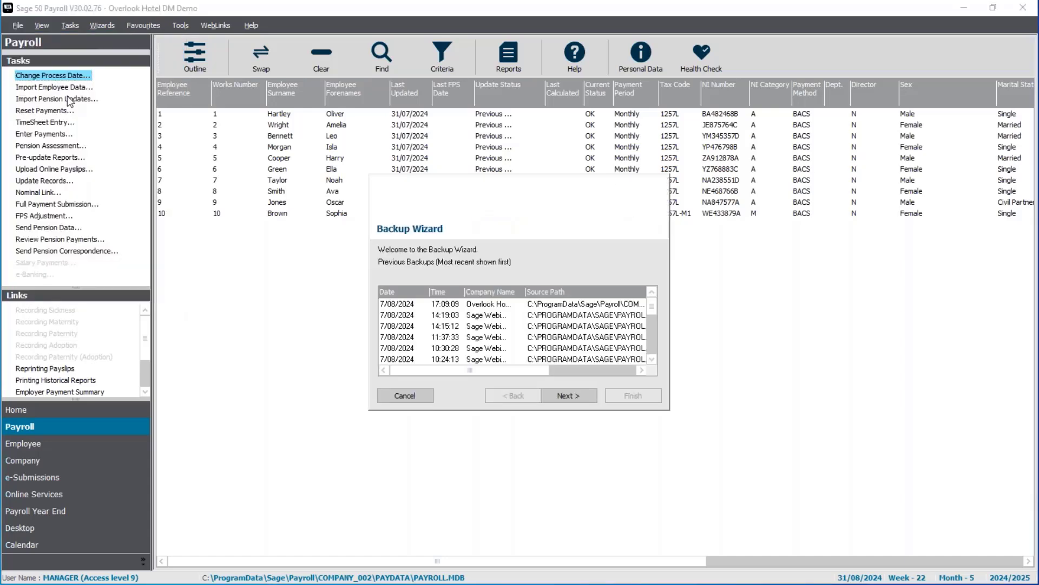
click(559, 396)
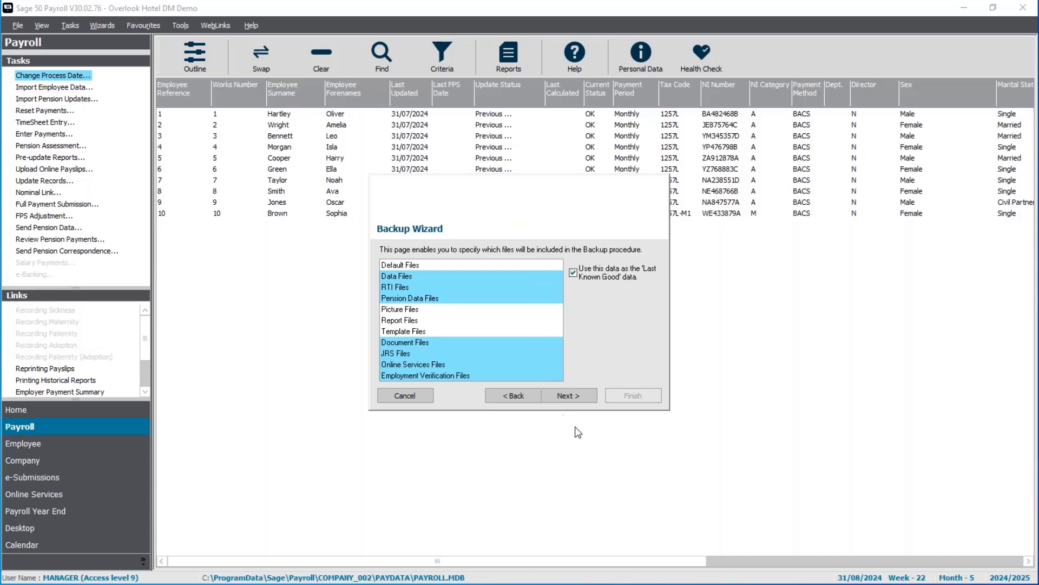
click(584, 398)
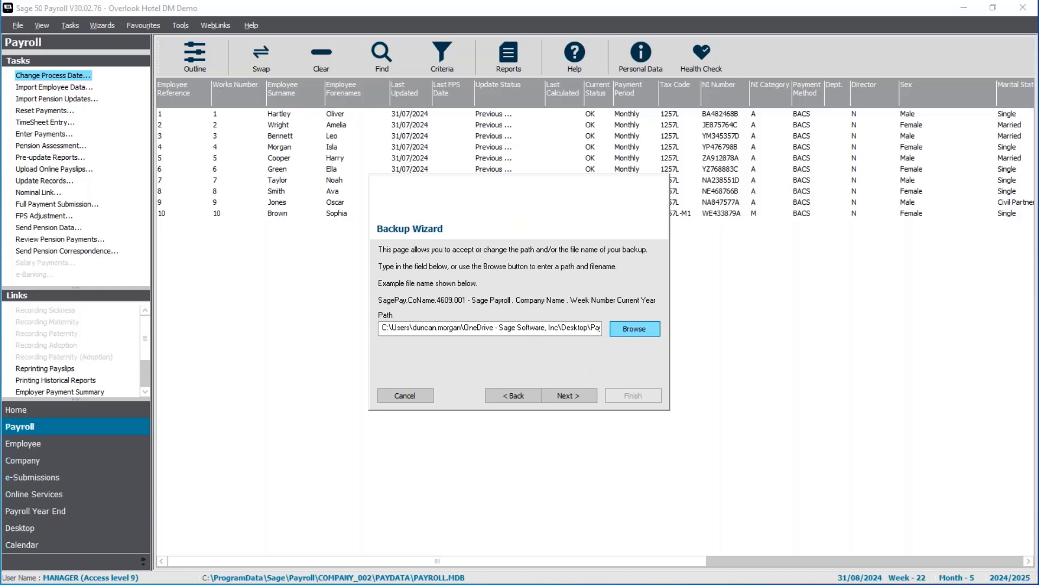
click(635, 328)
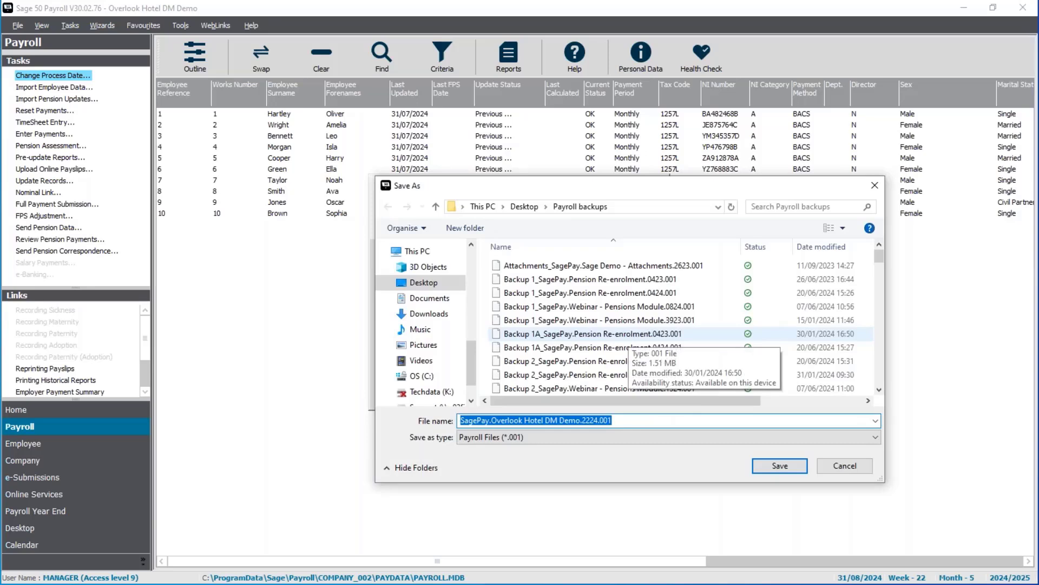
click(629, 422)
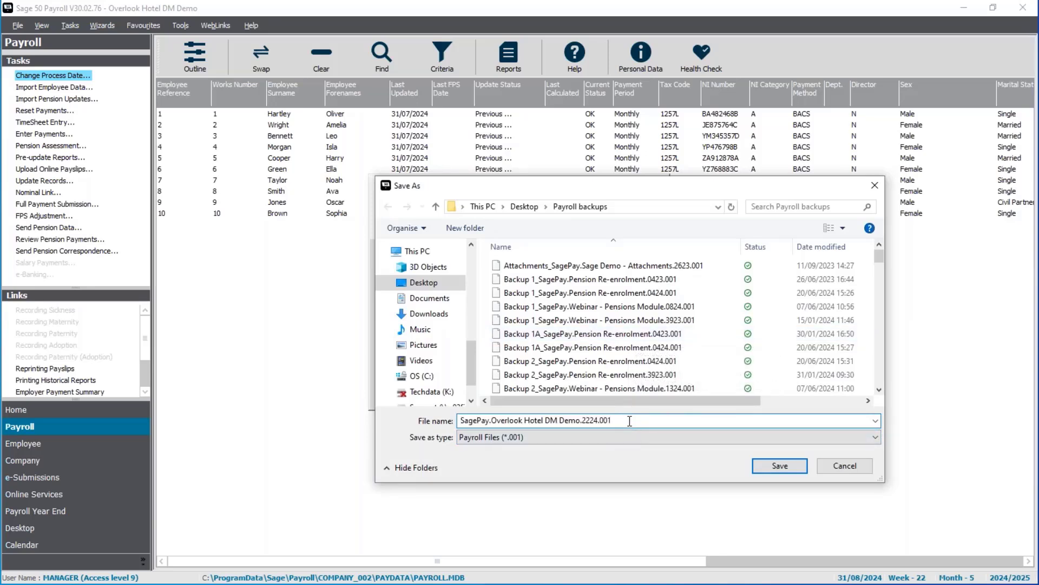
text(pre update)
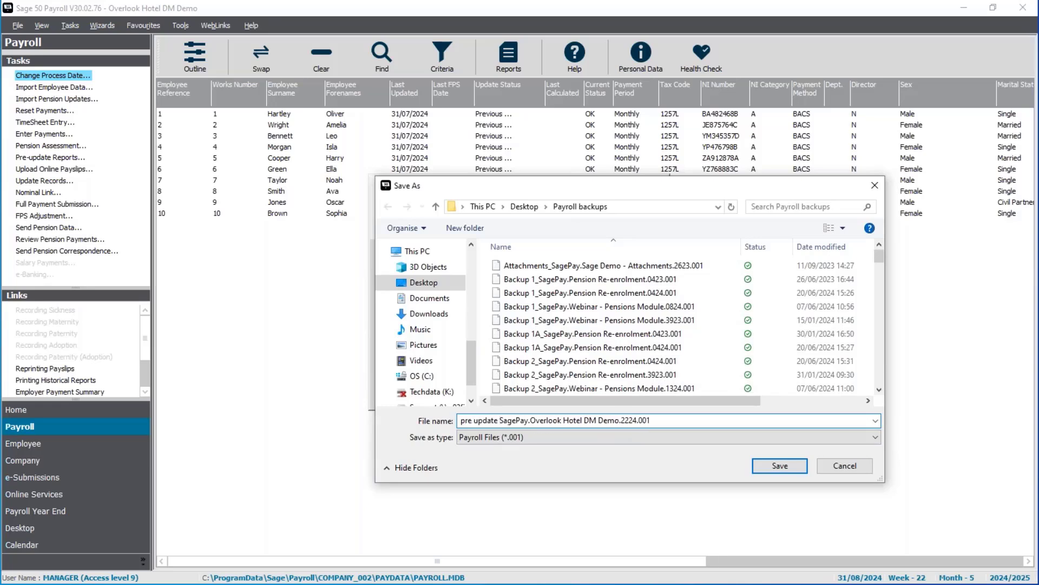
text( v3002)
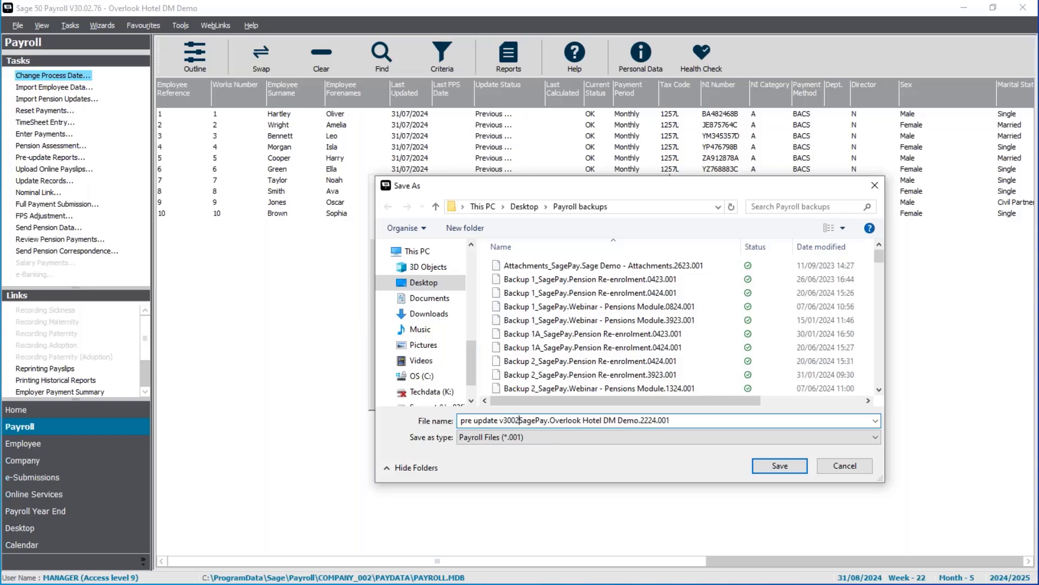
click(778, 466)
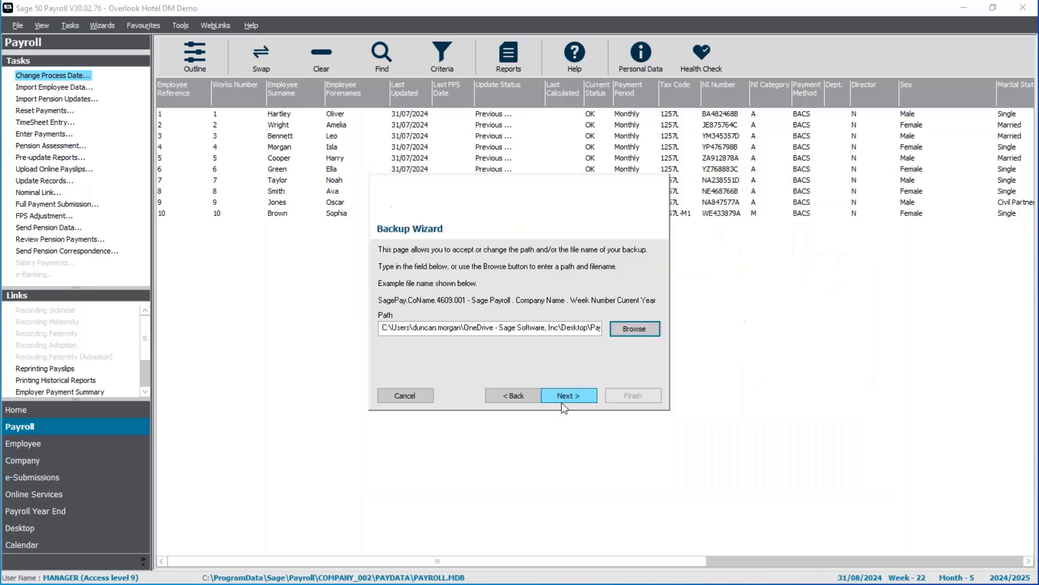
Finish the Backup Wizard and acknowledge the completed backup
click(563, 396)
click(646, 393)
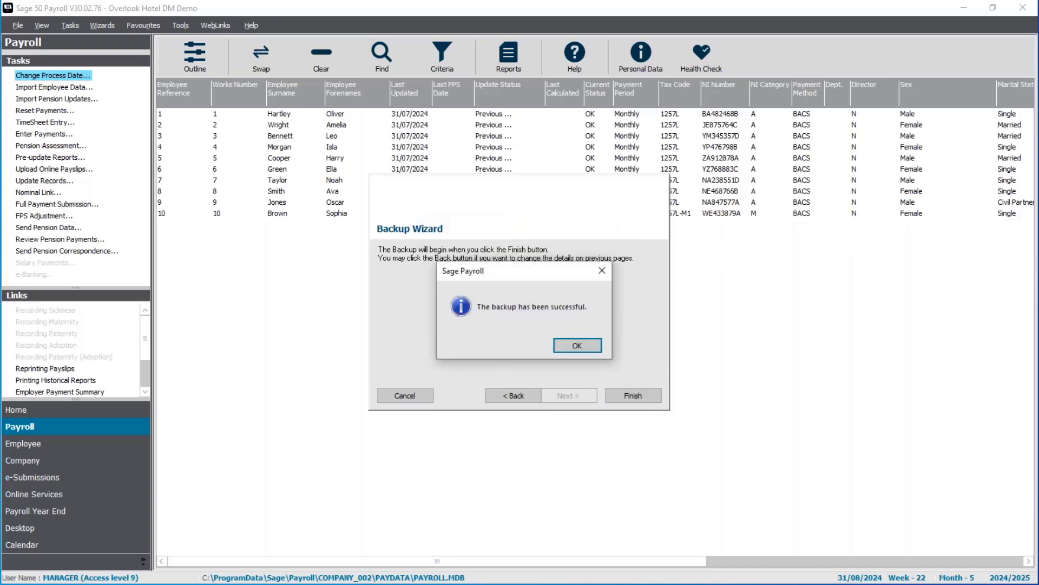
click(600, 346)
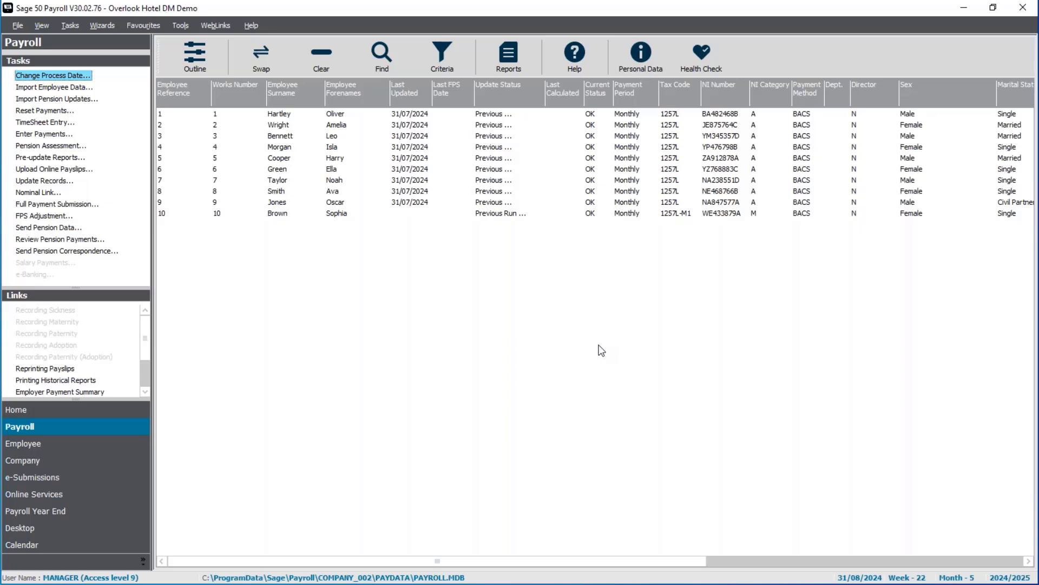
Review the software update options in Internet Options
click(179, 26)
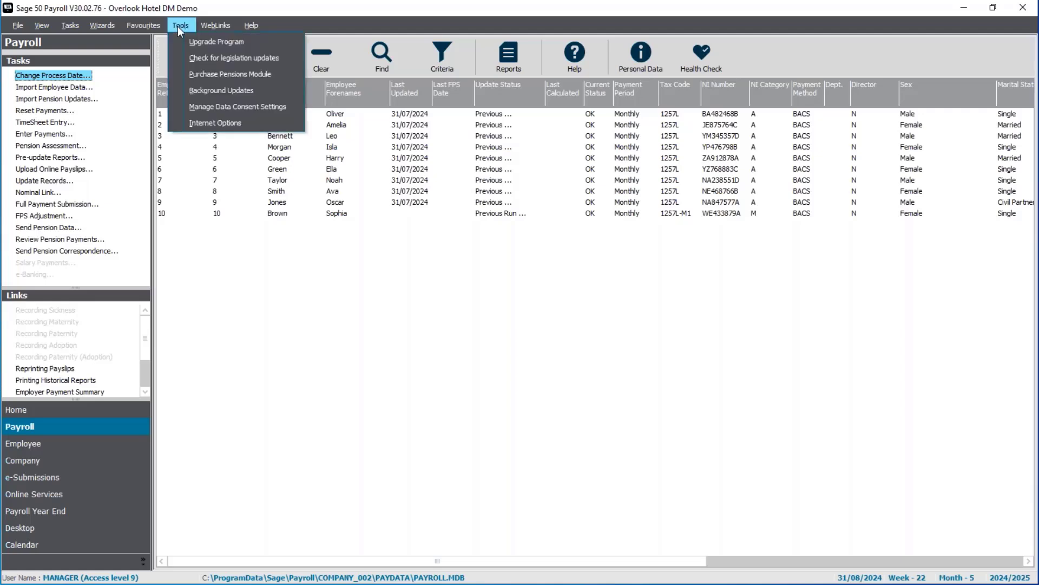
click(234, 123)
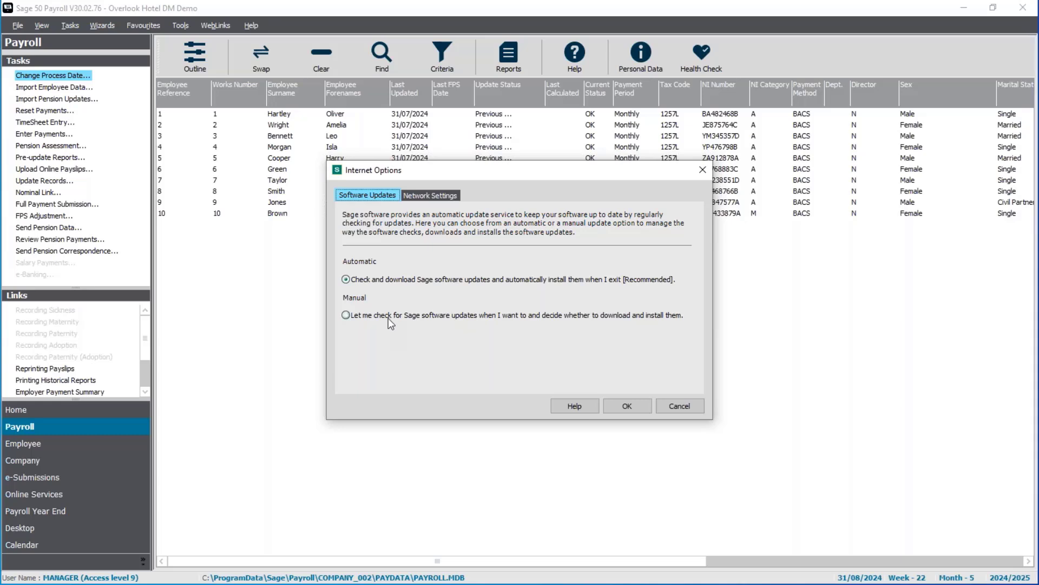
click(632, 405)
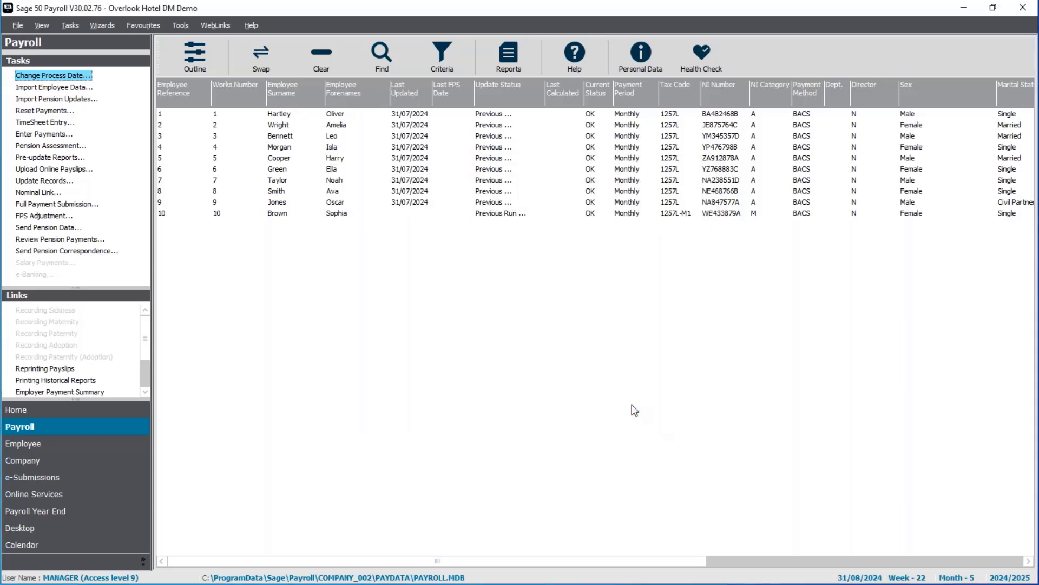
Check for Sage software updates and close the result
click(256, 26)
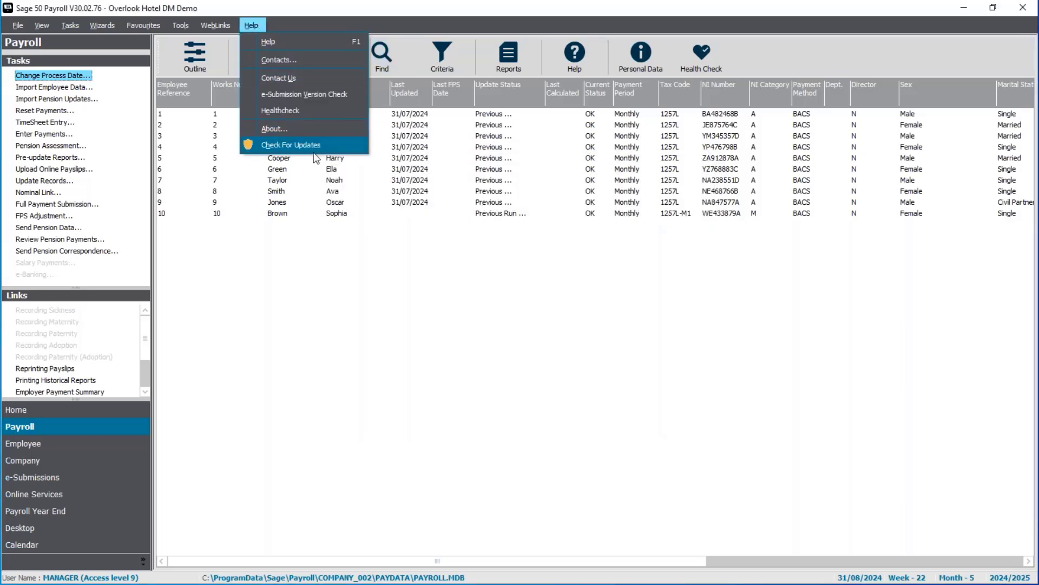
click(291, 145)
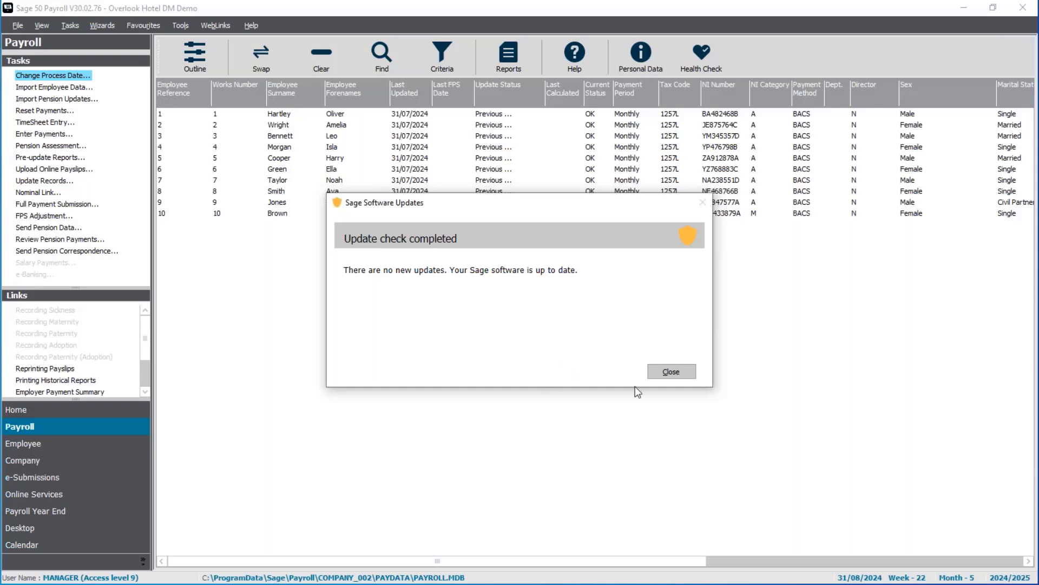
click(656, 375)
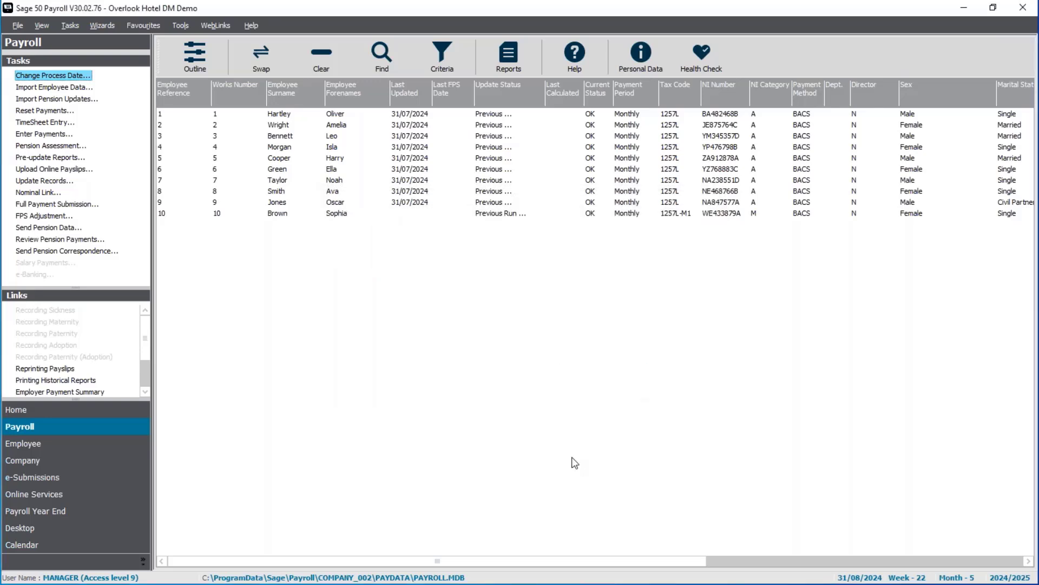
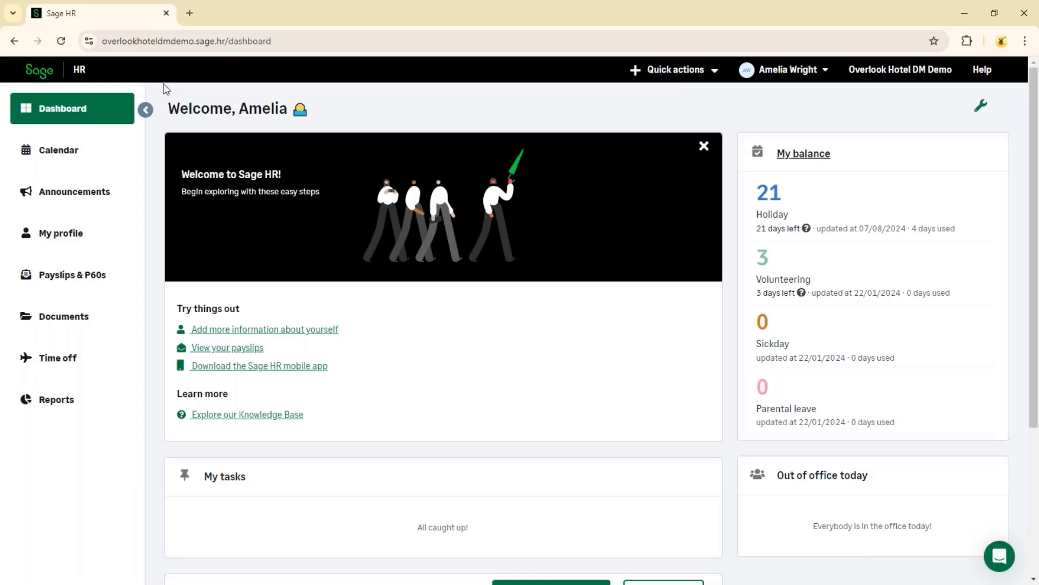
Look over the team time-off calendar, return to the dashboard and scroll to the upcoming time off section
click(68, 166)
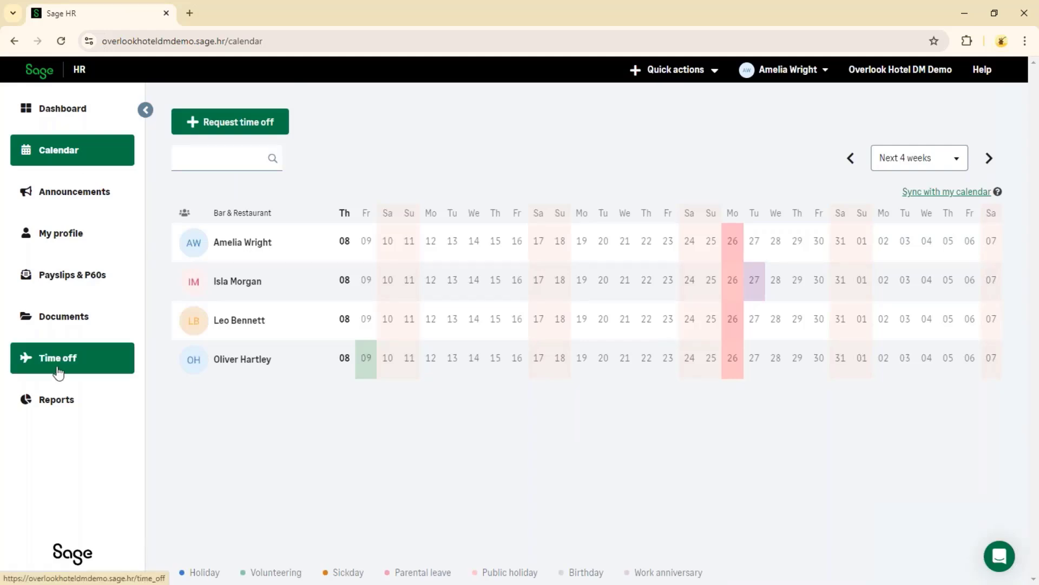
click(71, 114)
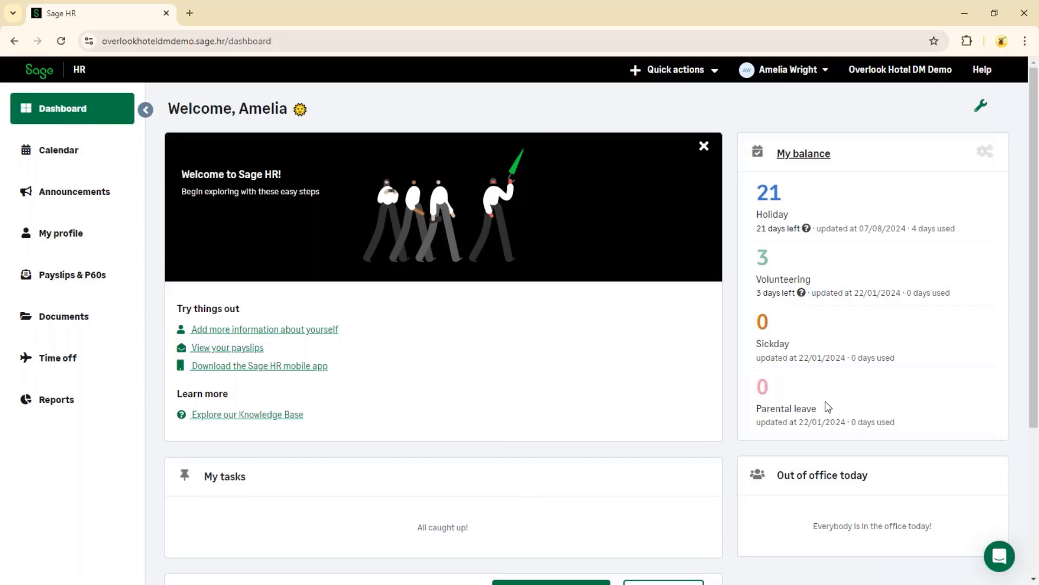
scroll(604, 441, down, 3)
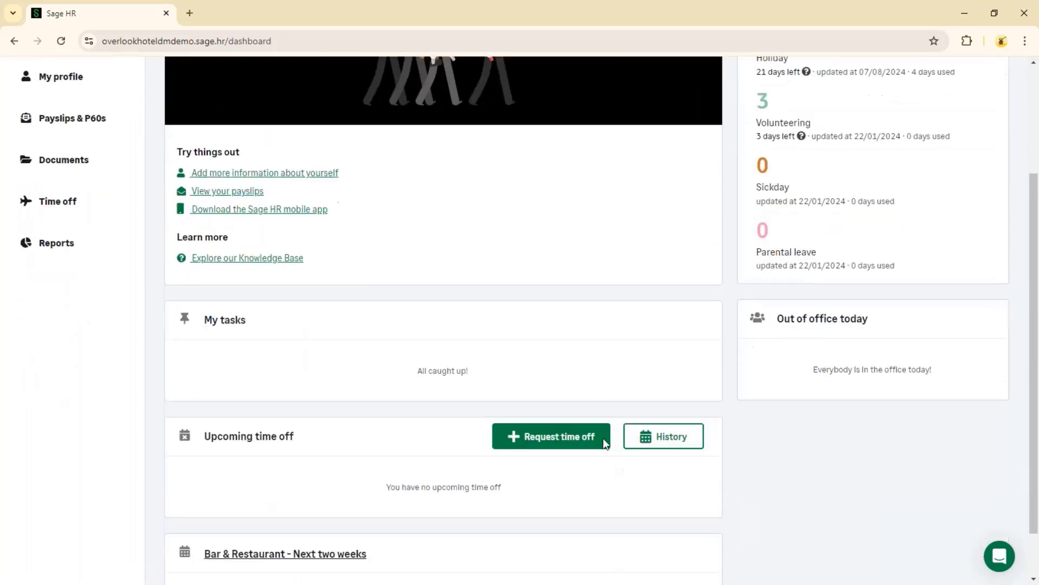
scroll(603, 439, down, 1)
scroll(603, 438, down, 1)
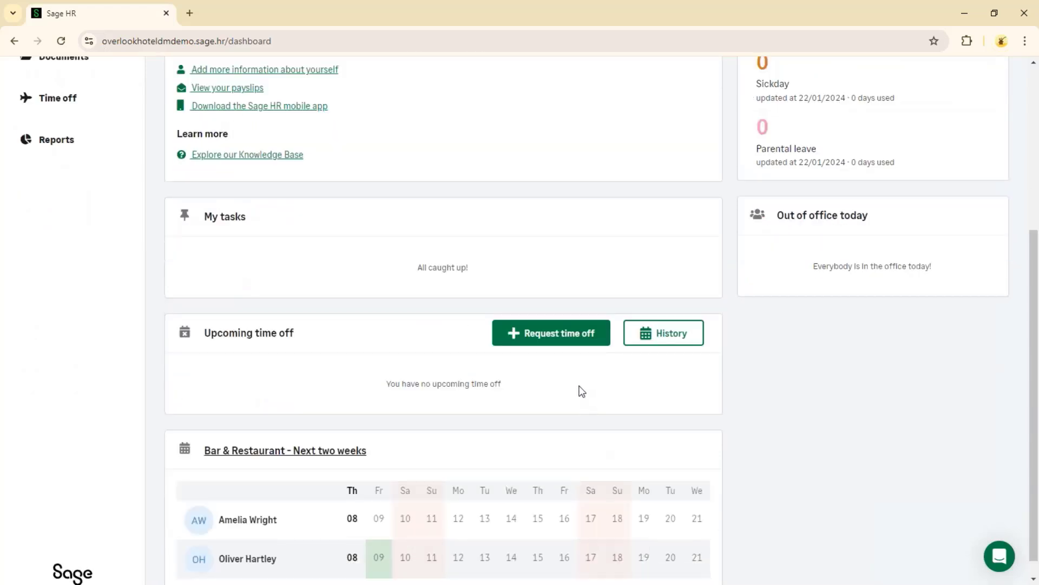
Request multi-date Holiday time off from 14/08/2024 to 21/08/2024 and submit the request
click(563, 340)
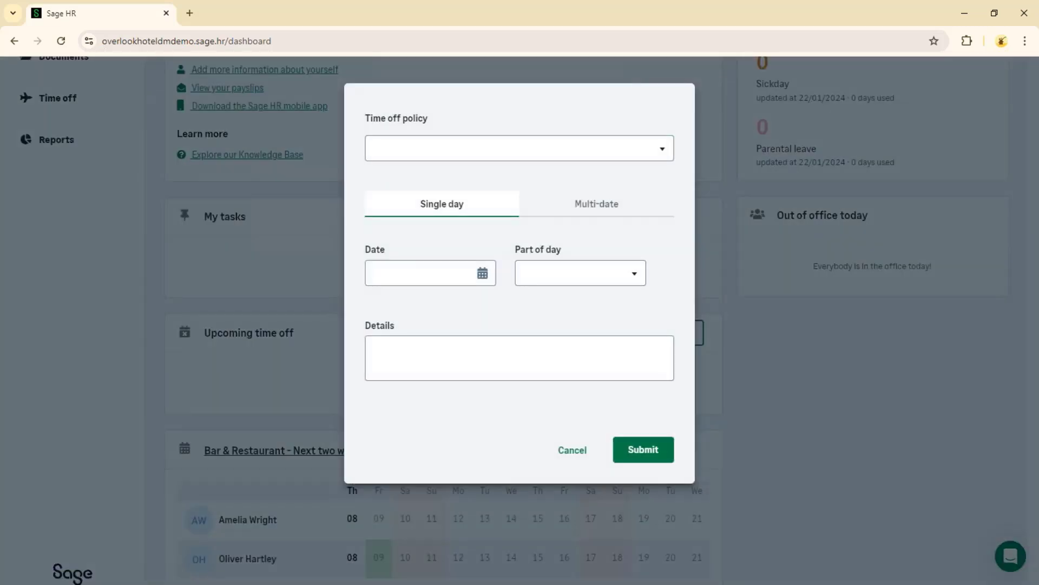
click(601, 155)
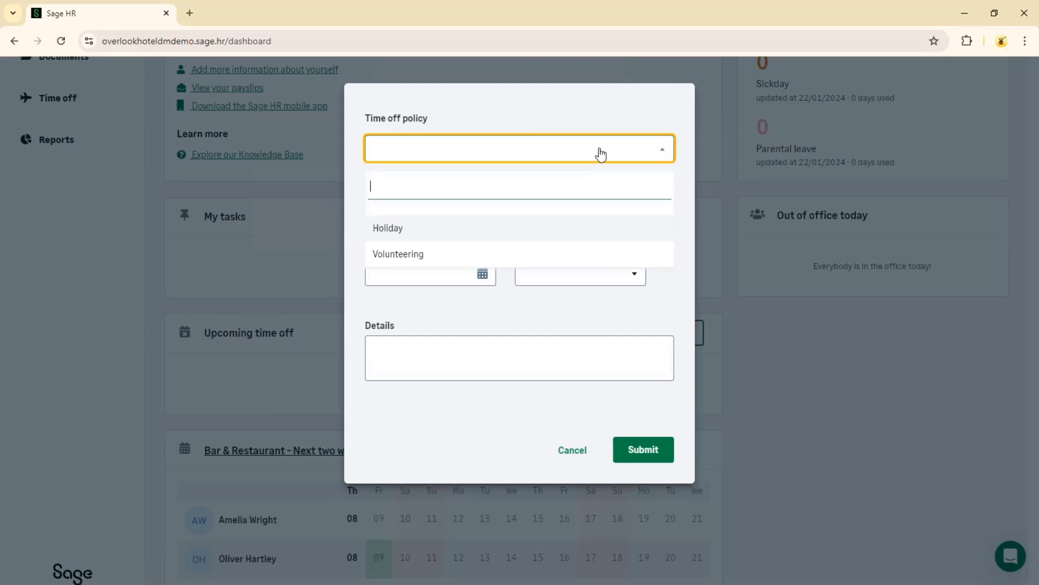
click(412, 235)
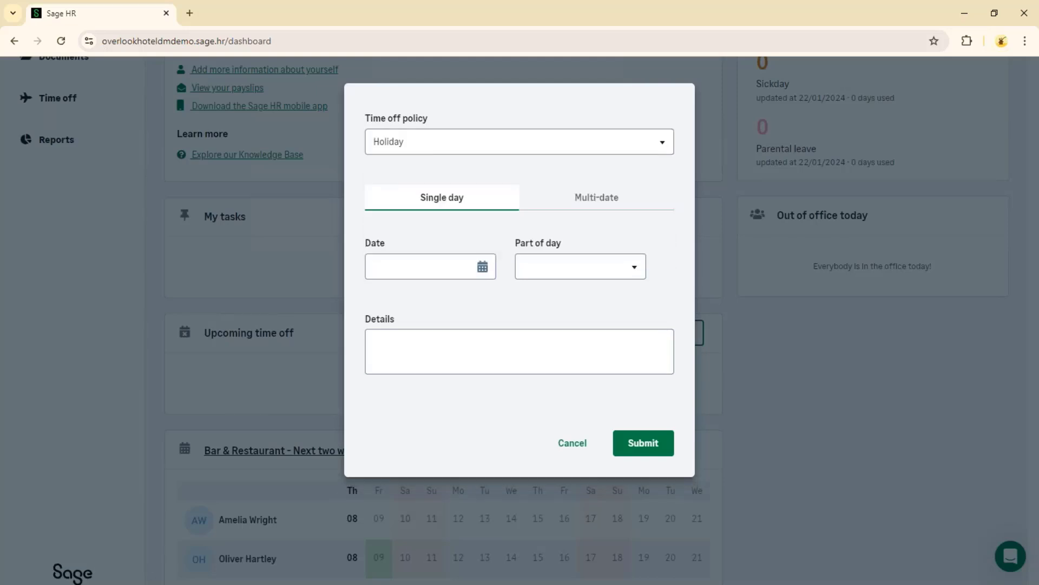
click(619, 205)
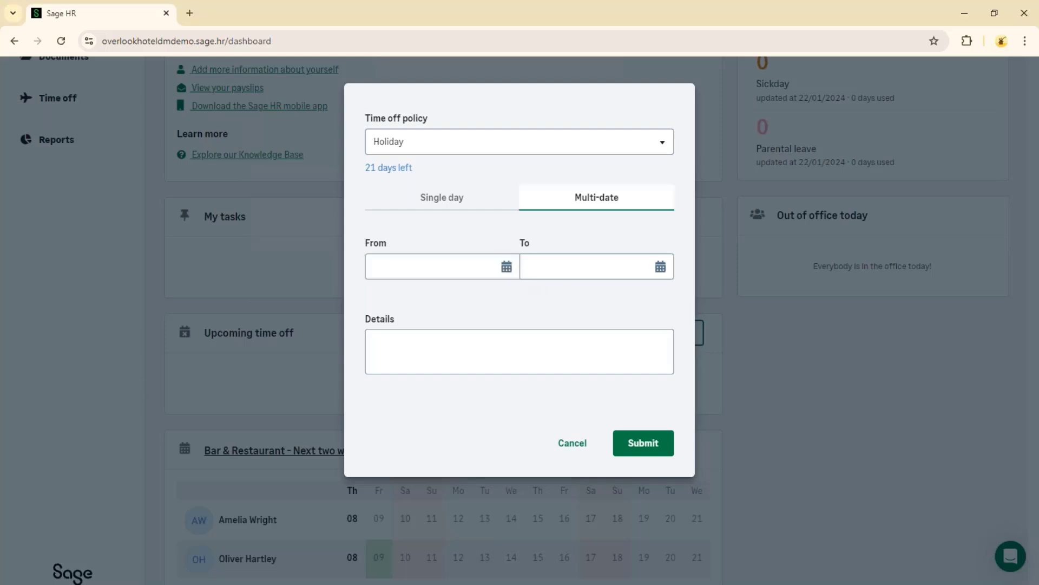
click(507, 266)
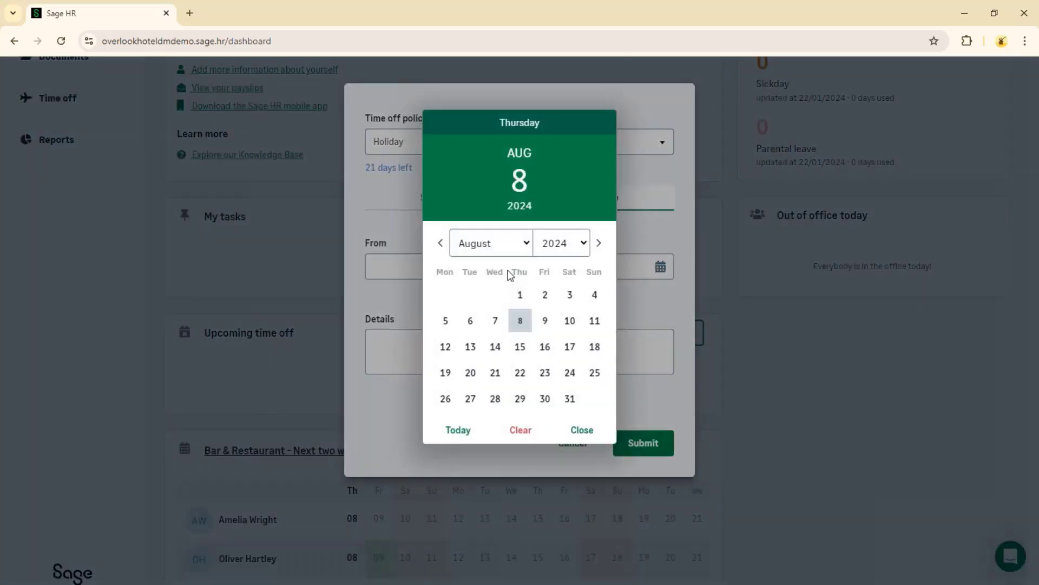
click(495, 346)
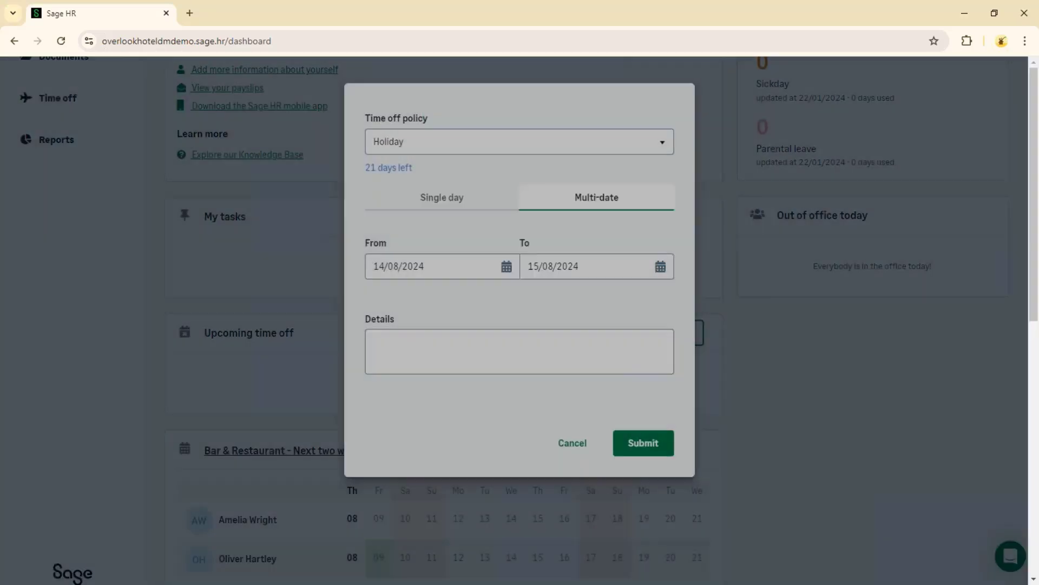
click(660, 267)
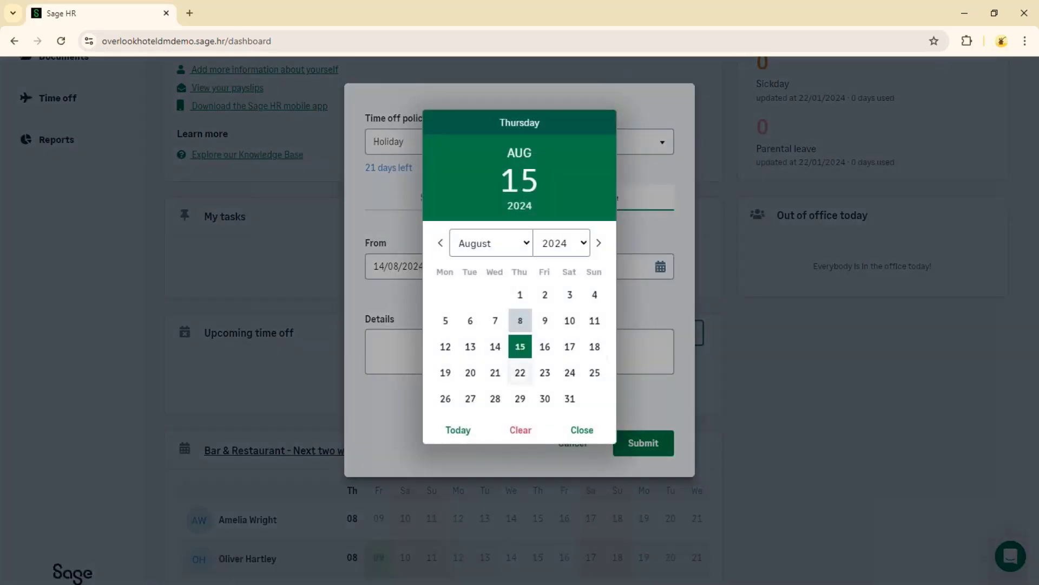
click(497, 379)
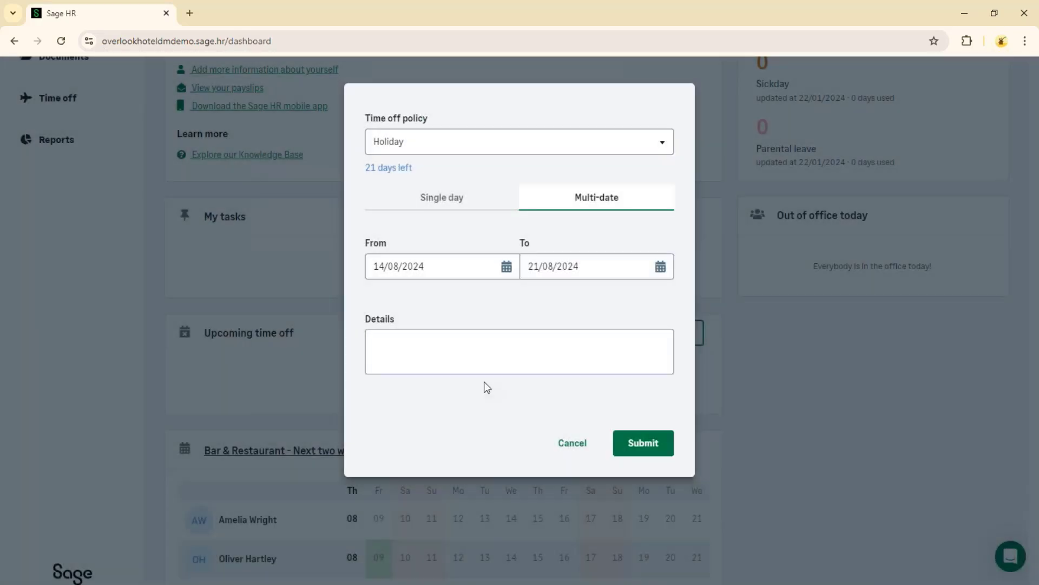
click(431, 345)
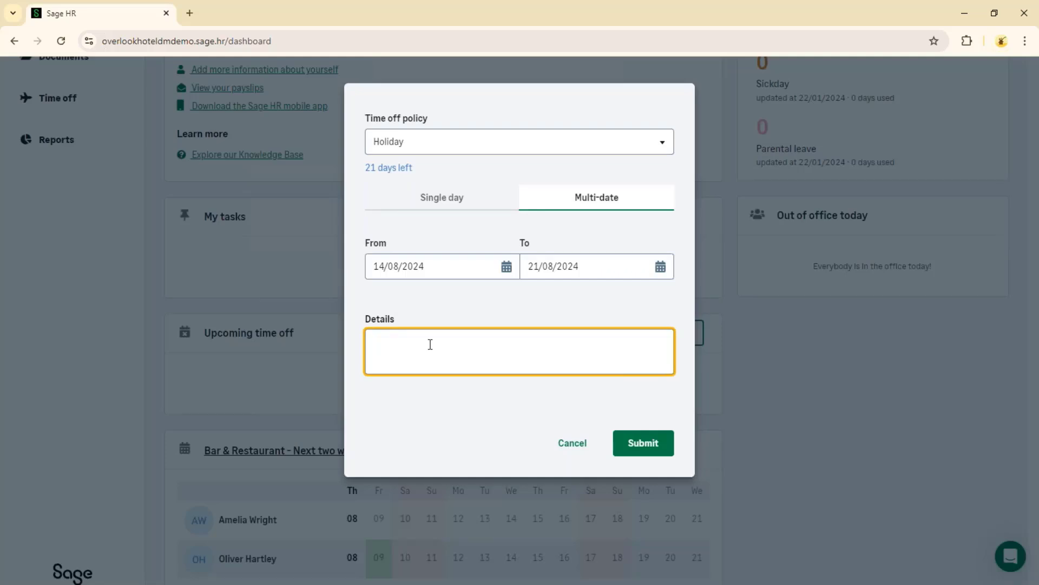
click(632, 448)
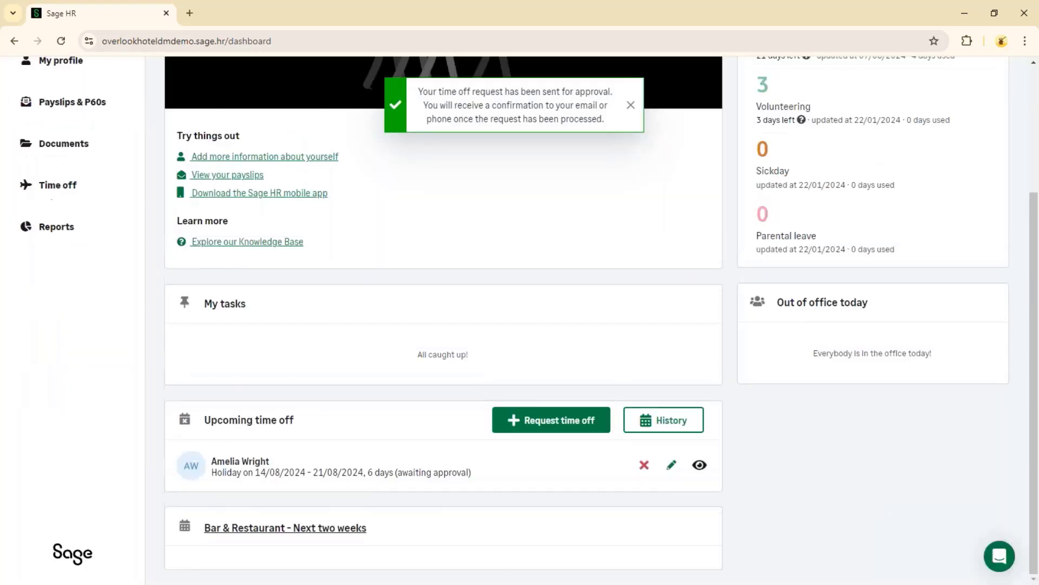
scroll(604, 189, down, 1)
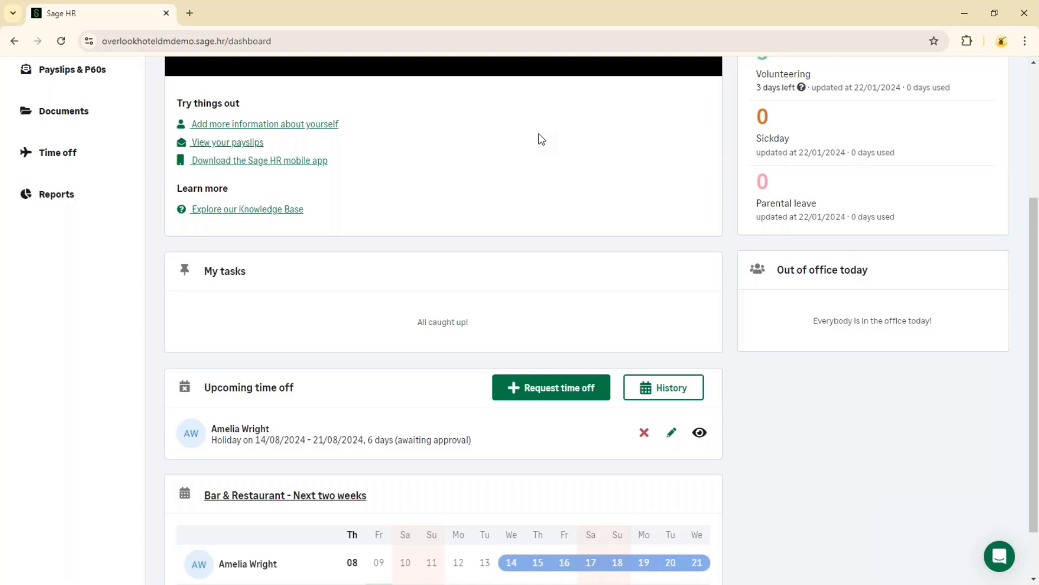
scroll(538, 133, down, 1)
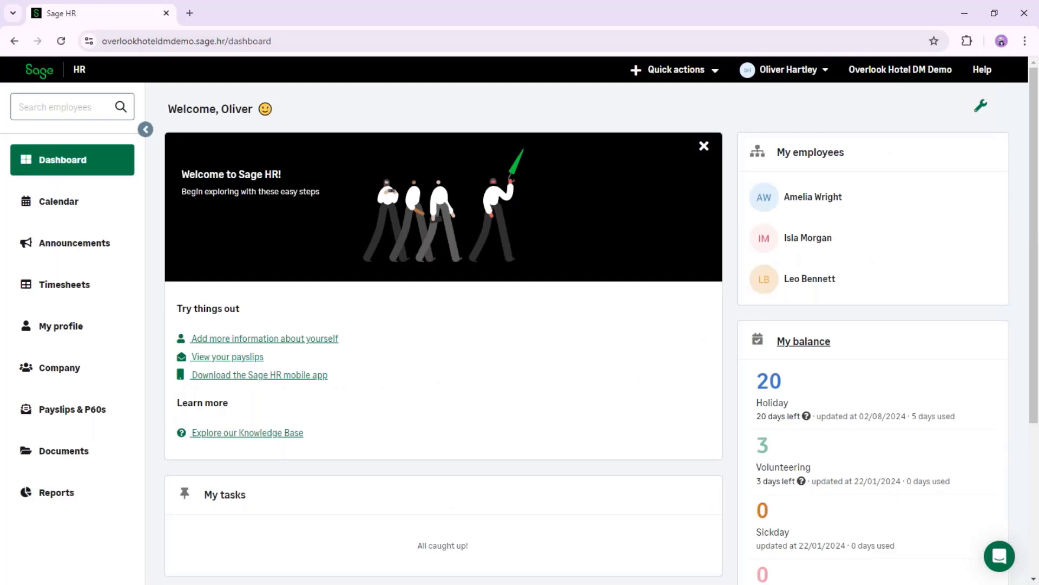
As the manager, open the pending holiday request from the task list, review its details and approve it
click(63, 167)
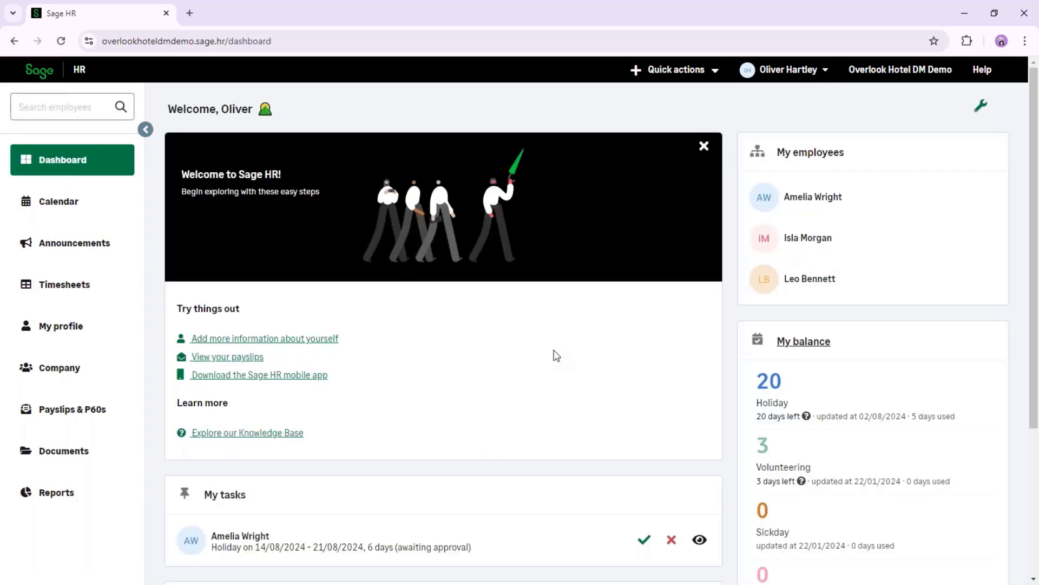
scroll(556, 355, down, 2)
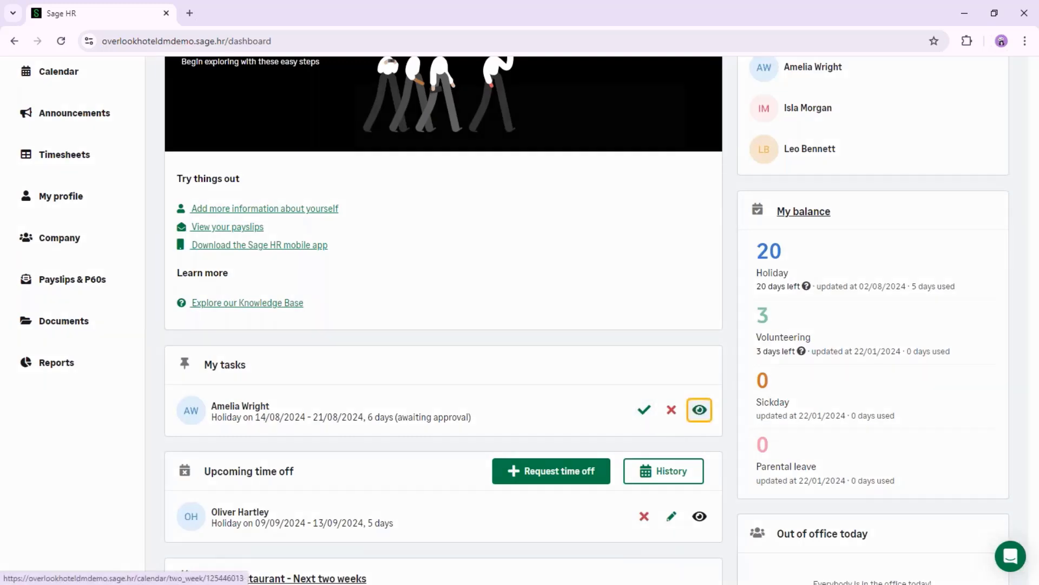
click(700, 411)
click(585, 325)
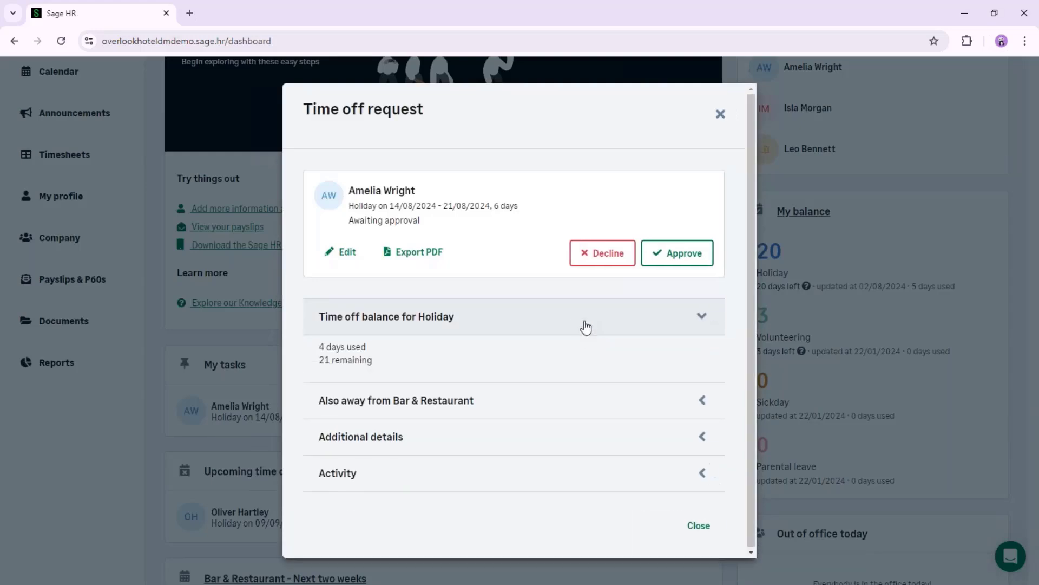
click(585, 325)
click(558, 363)
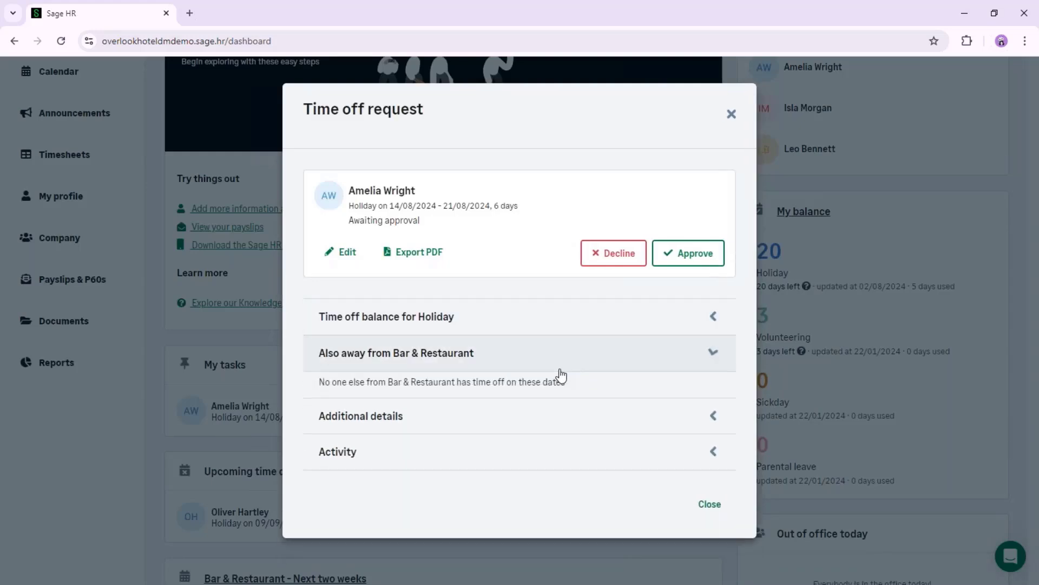
click(452, 364)
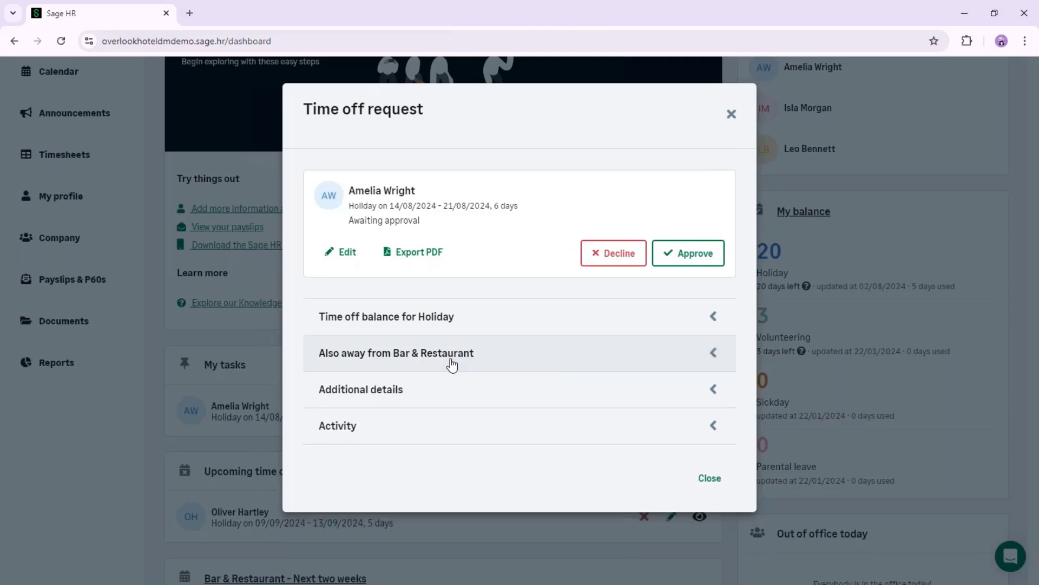
click(688, 265)
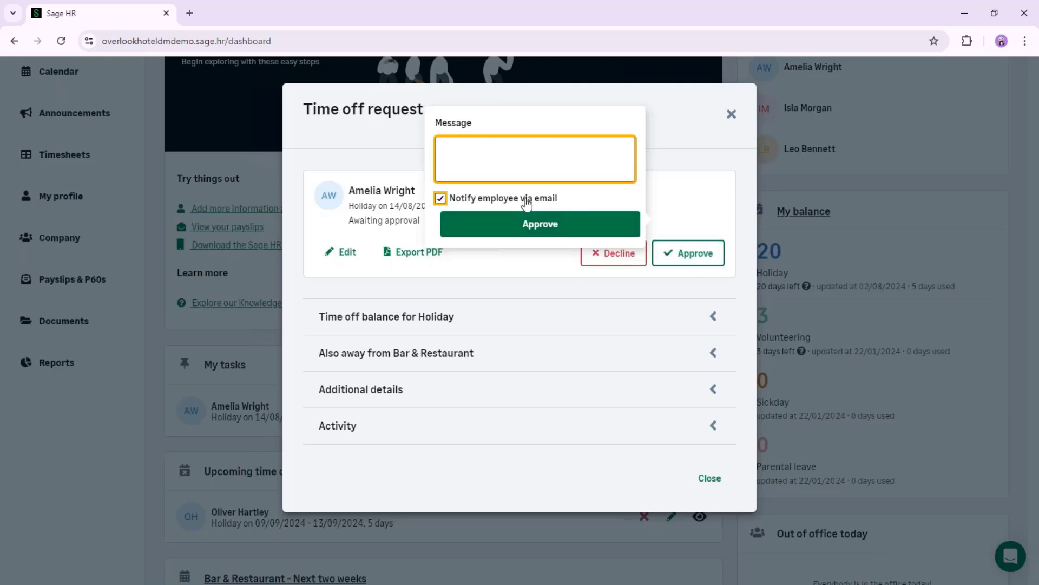
click(522, 228)
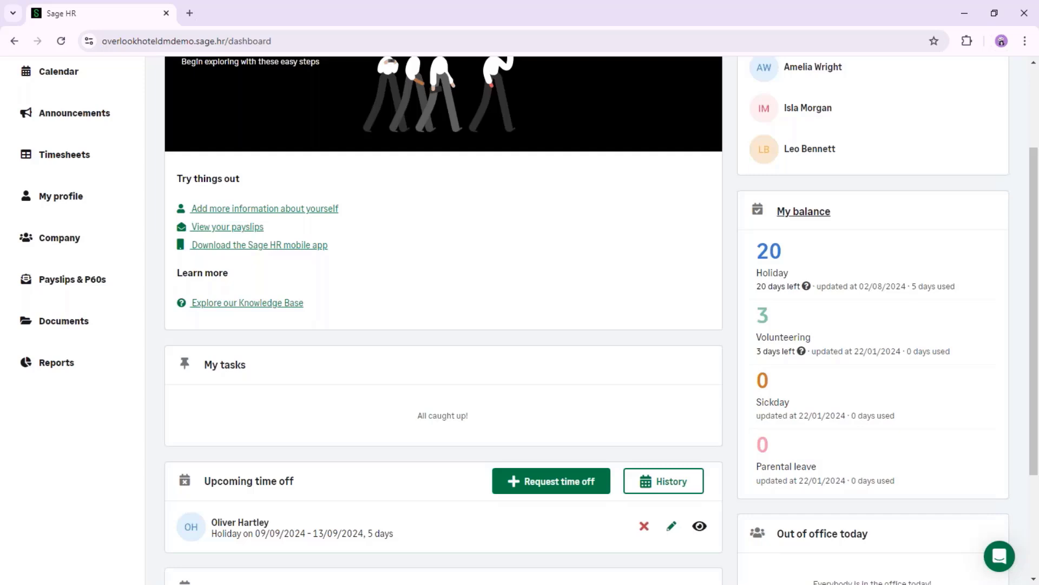
From the calendar, start a time off request for another employee using the Sickday policy as a multi-date entry
scroll(122, 269, up, 3)
click(63, 205)
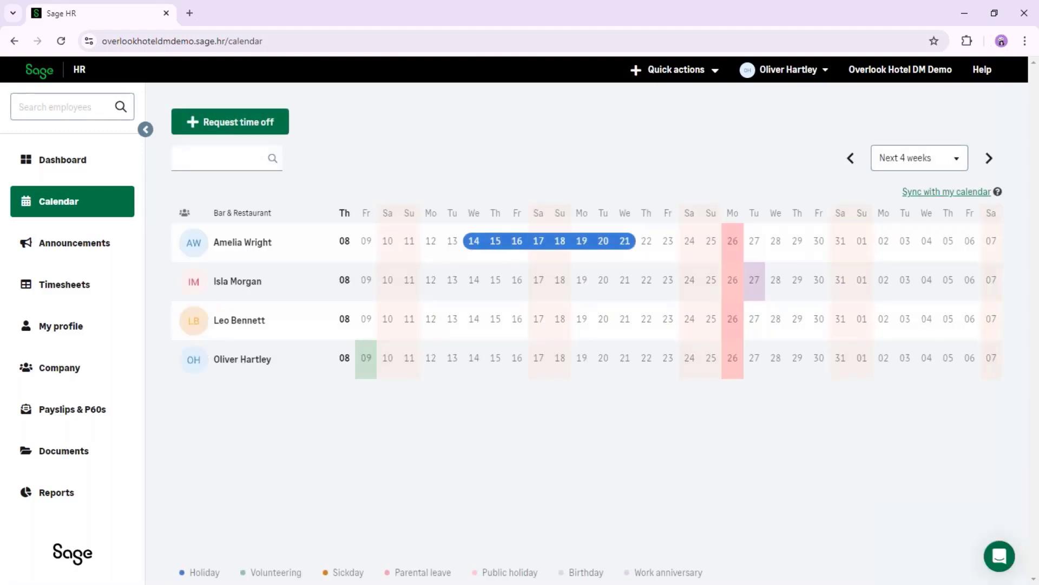
click(253, 126)
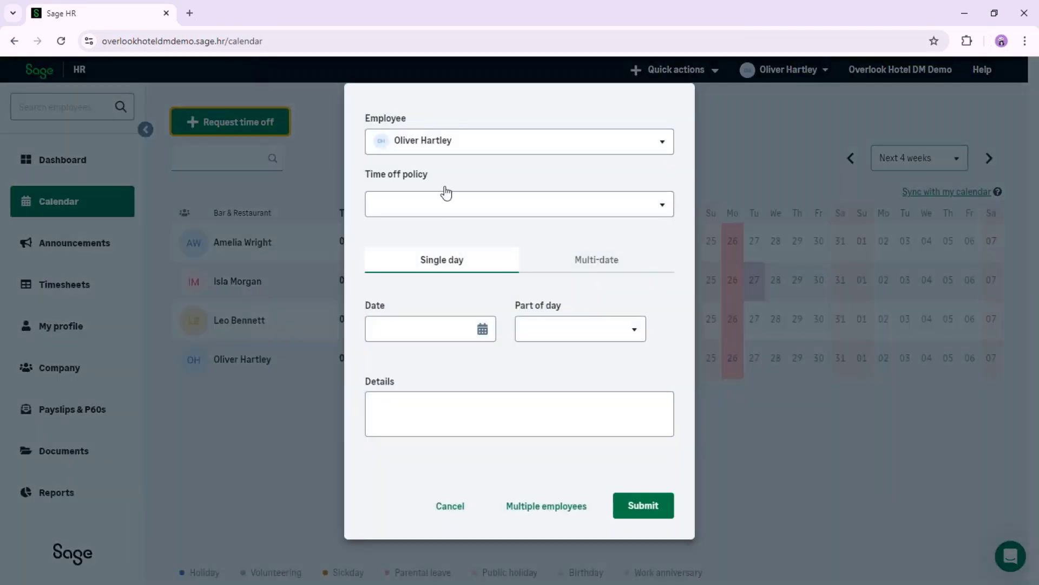
click(472, 147)
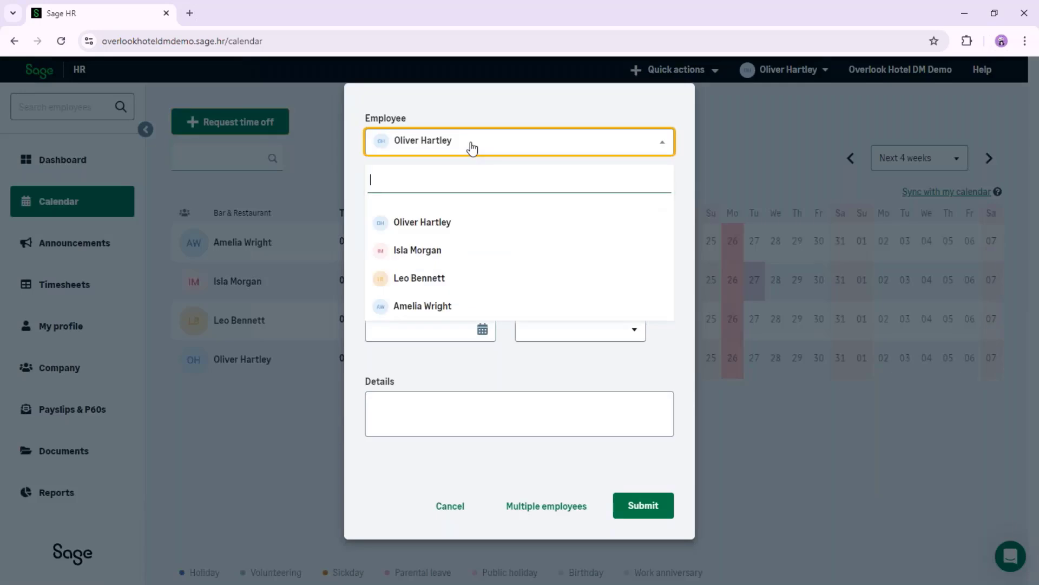
click(440, 282)
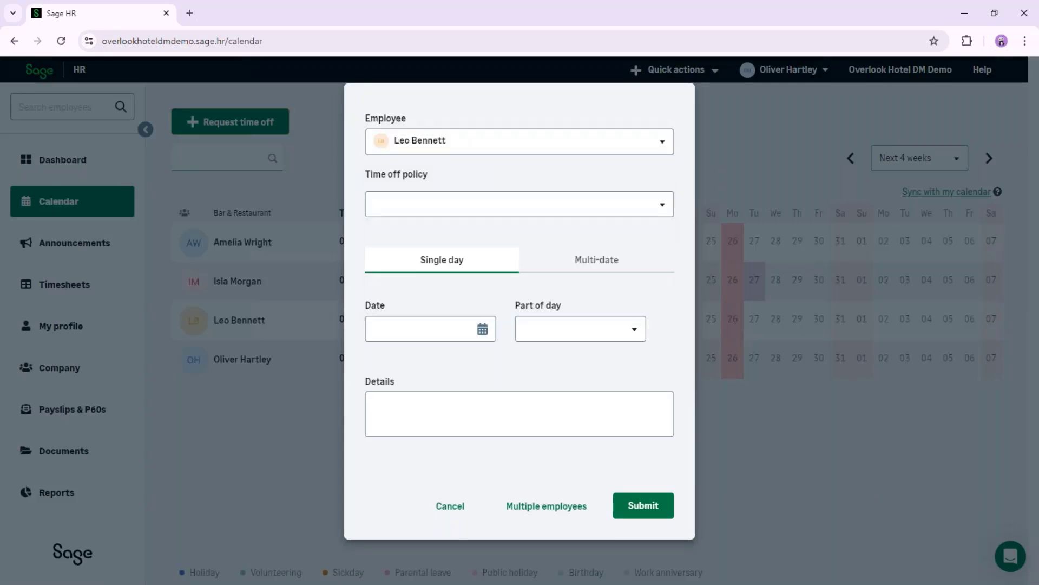
click(491, 215)
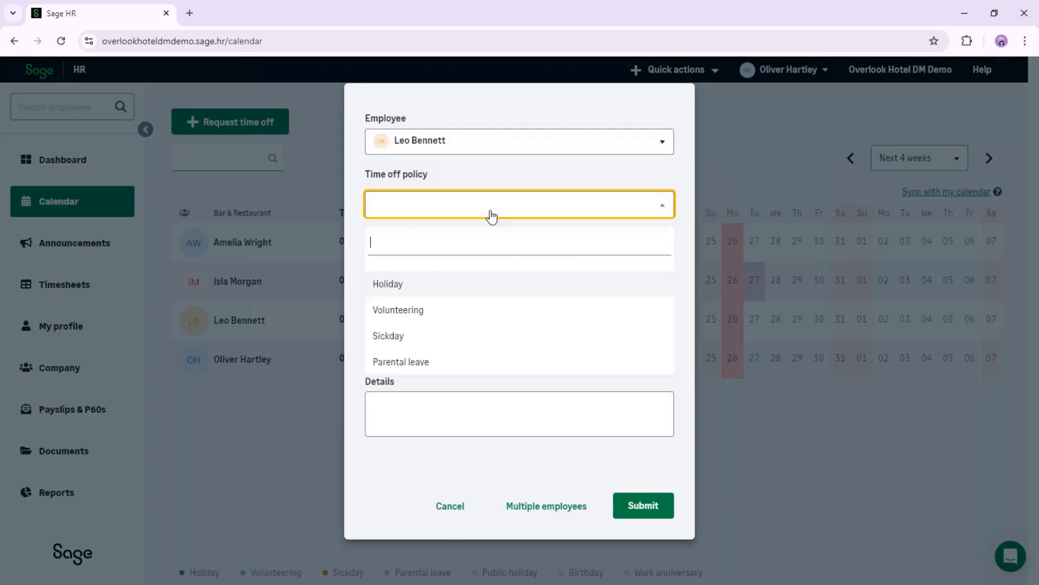
click(414, 344)
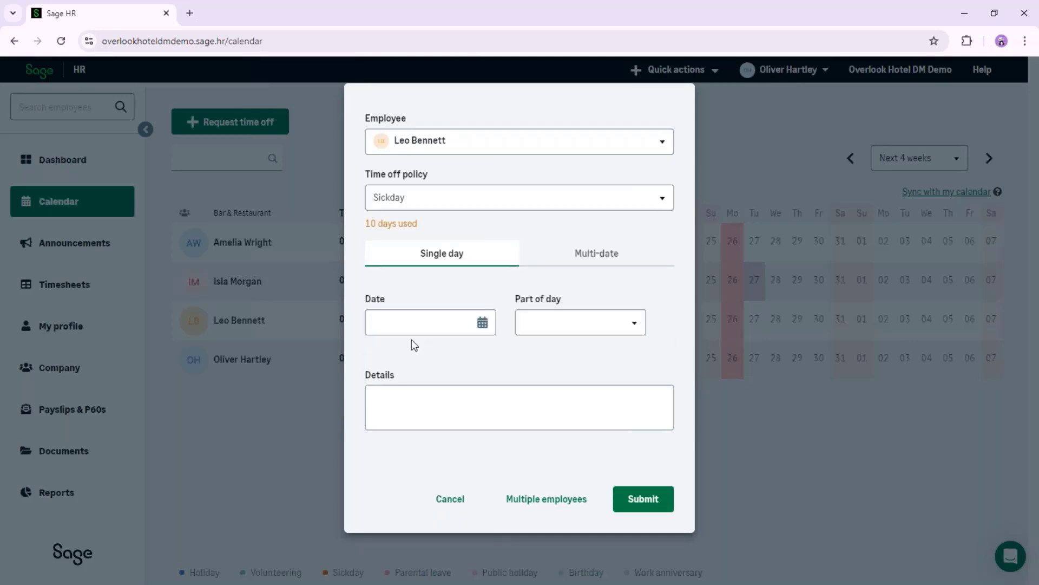
click(564, 265)
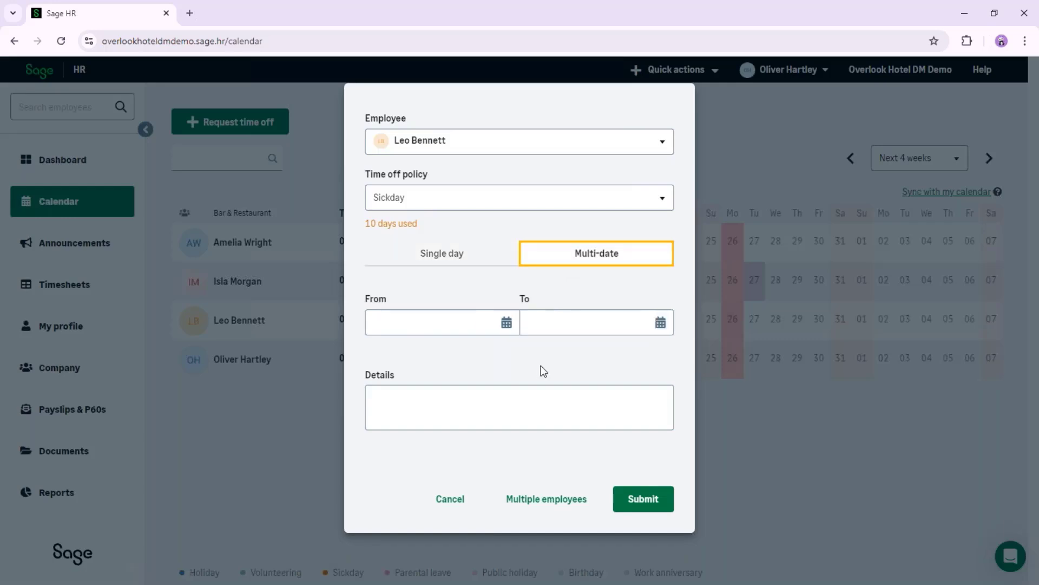
Set the sick leave dates from 05/08/2024 to 09/08/2024 and enter 'Self cert' as the details
click(506, 323)
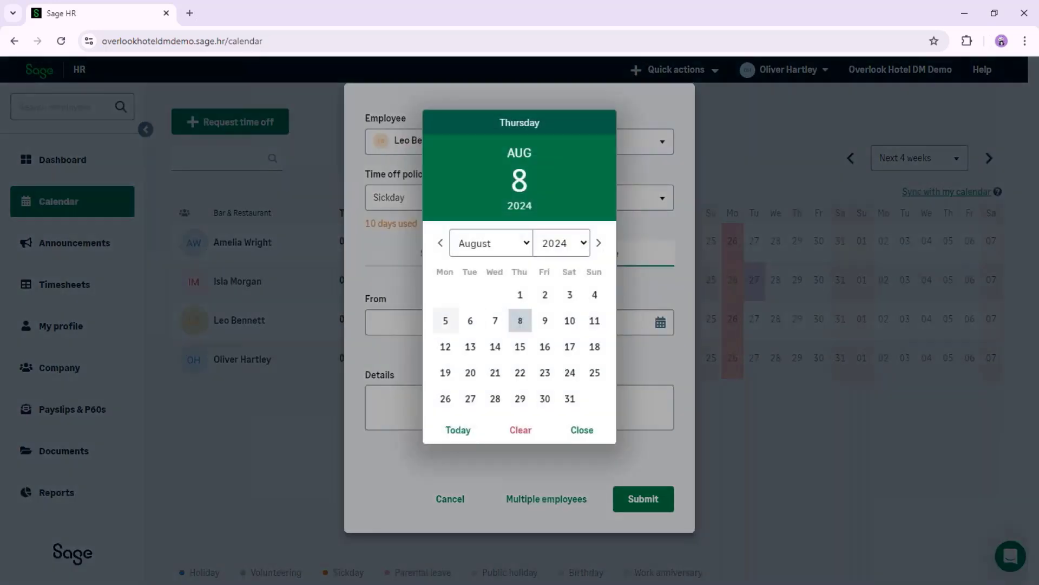
click(445, 321)
click(661, 323)
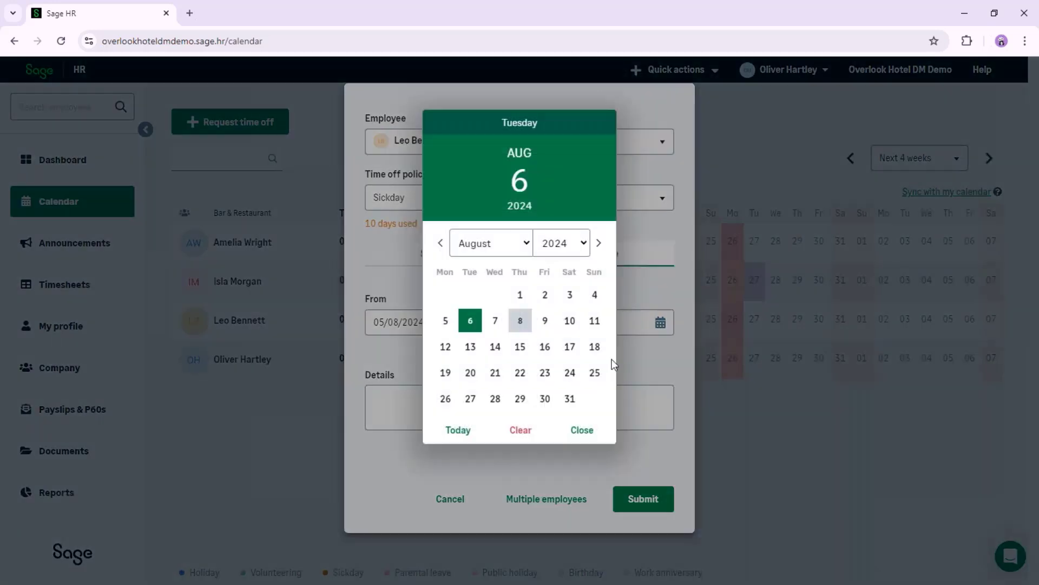
click(545, 320)
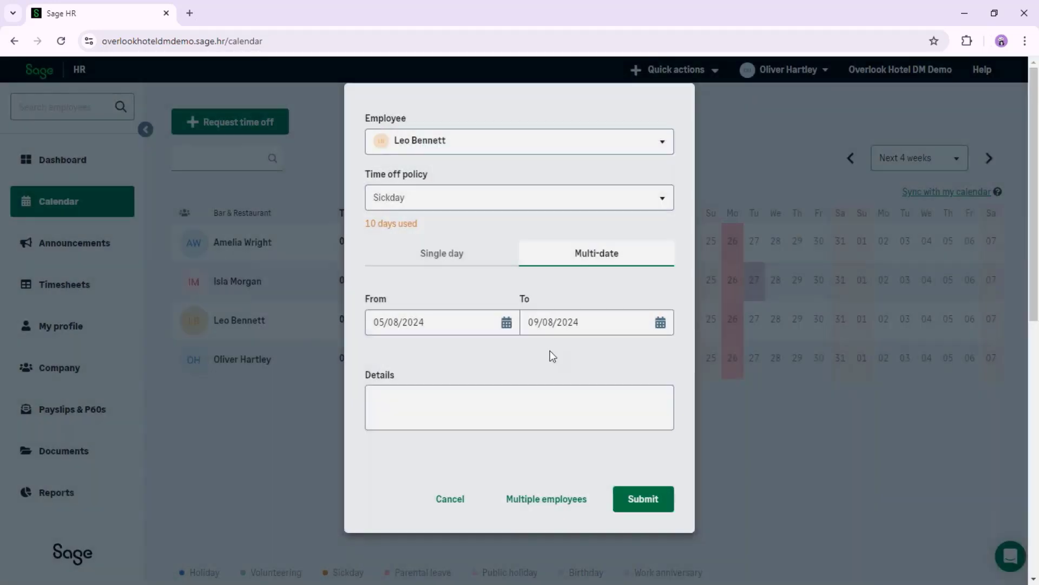
click(481, 405)
text(Se)
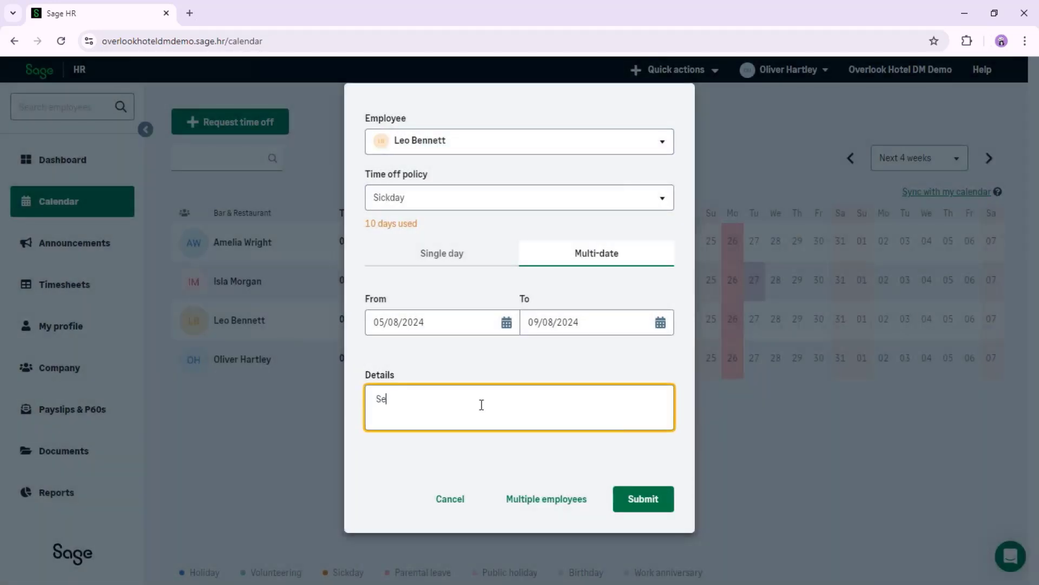
text(lf cert)
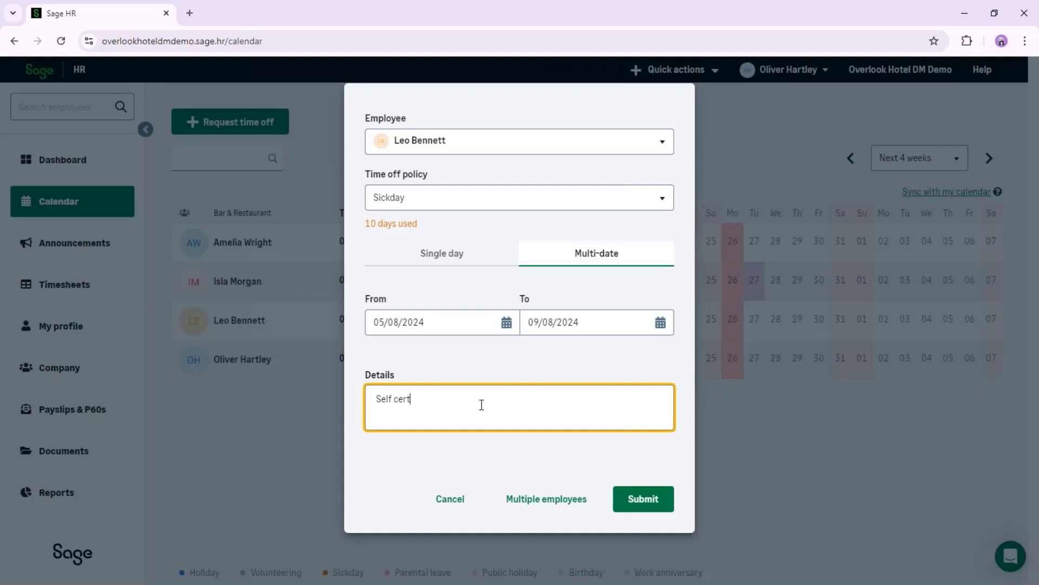
Submit the sick leave request, then open it from the calendar and approve it without notifying the employee by email
click(644, 509)
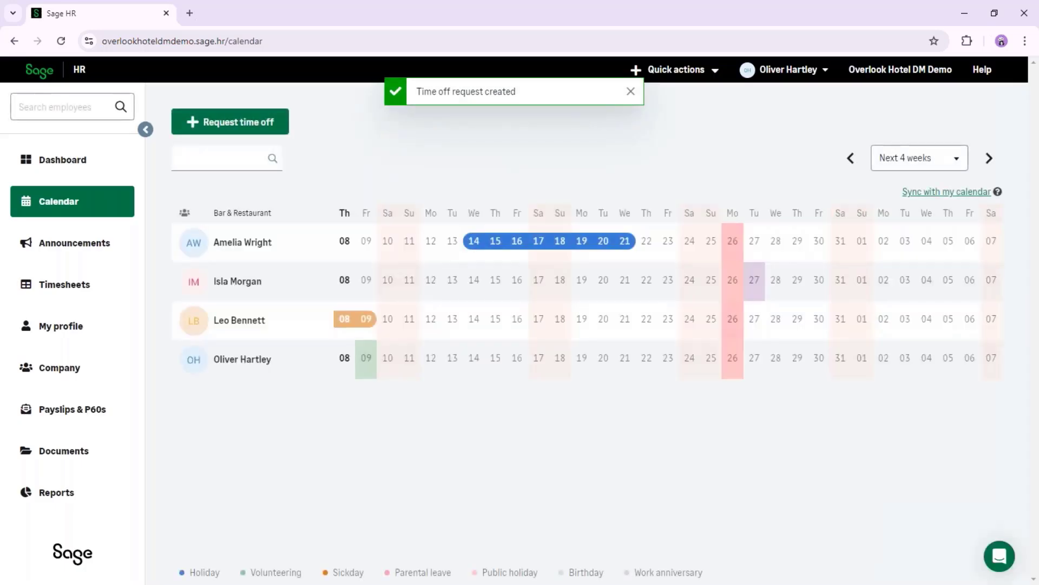
mouse_move(359, 329)
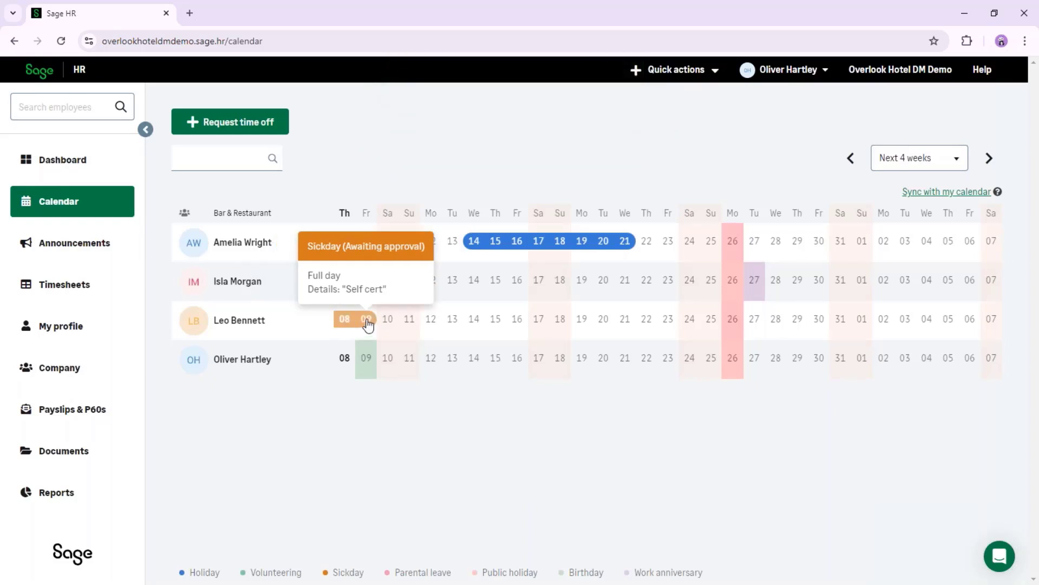
click(349, 322)
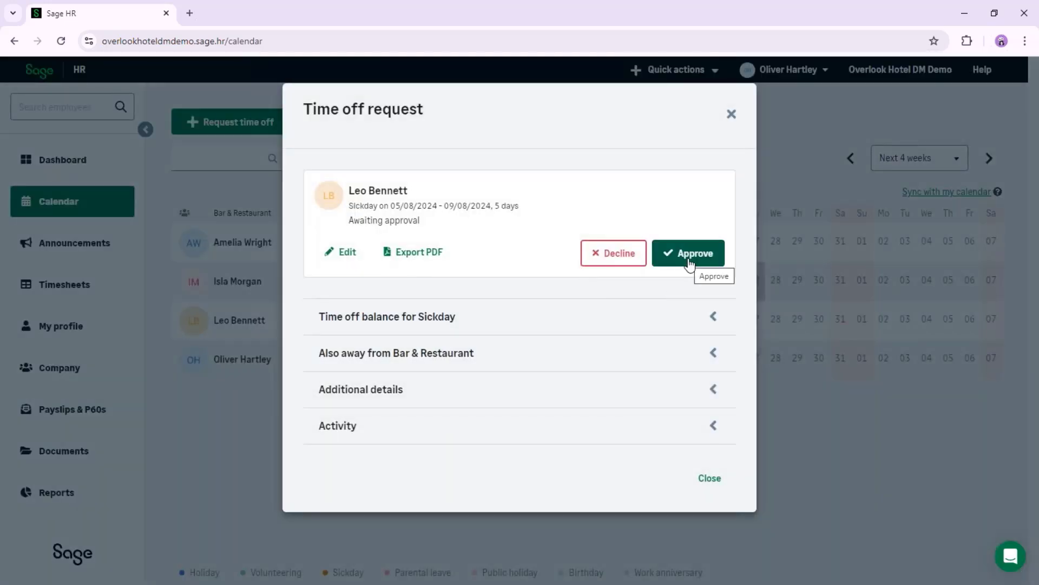
click(689, 264)
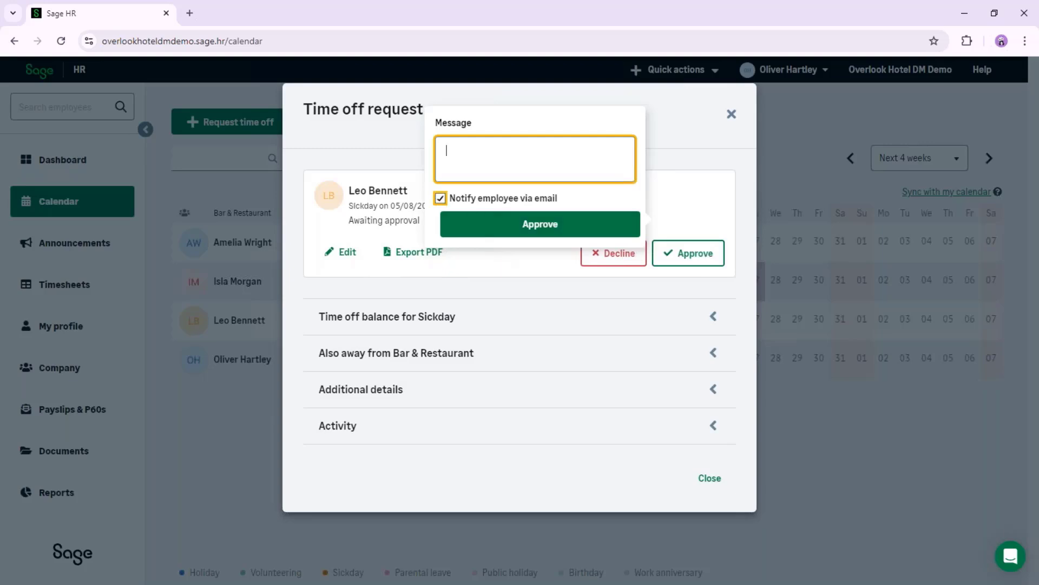
click(440, 198)
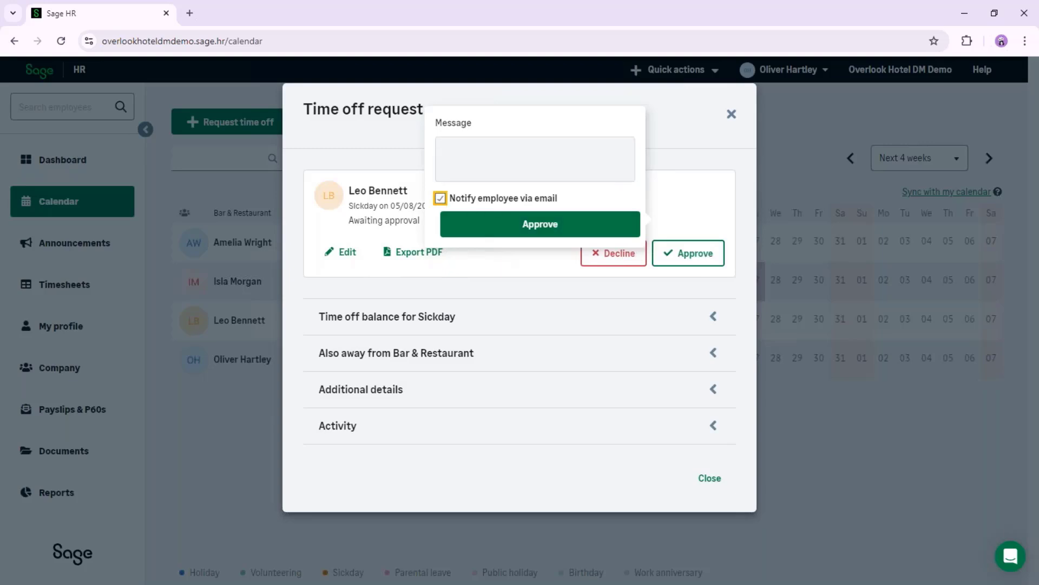
click(527, 233)
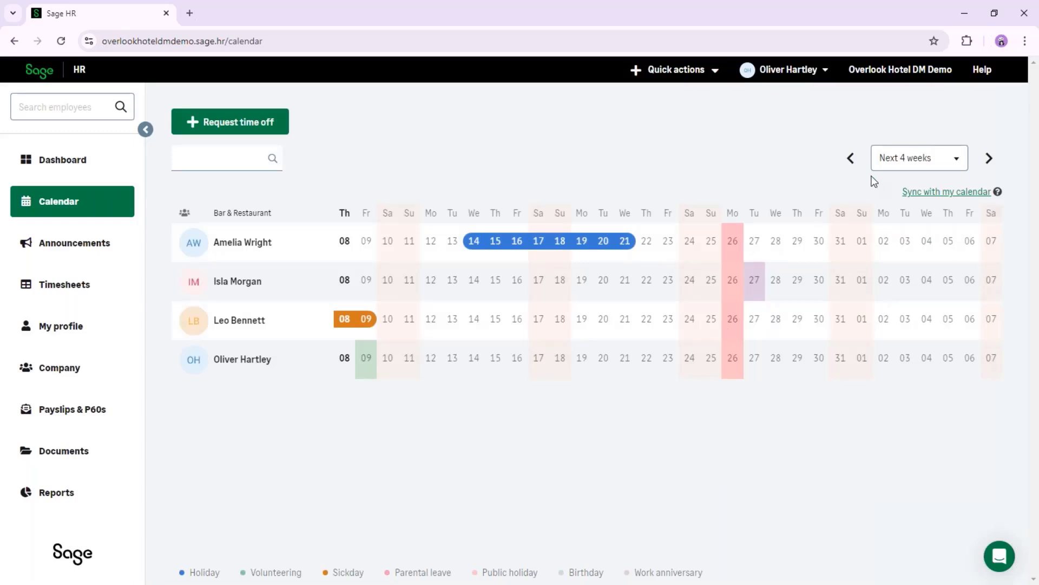
Switch the team calendar to the August 2024 month view to review the booked time off
click(988, 163)
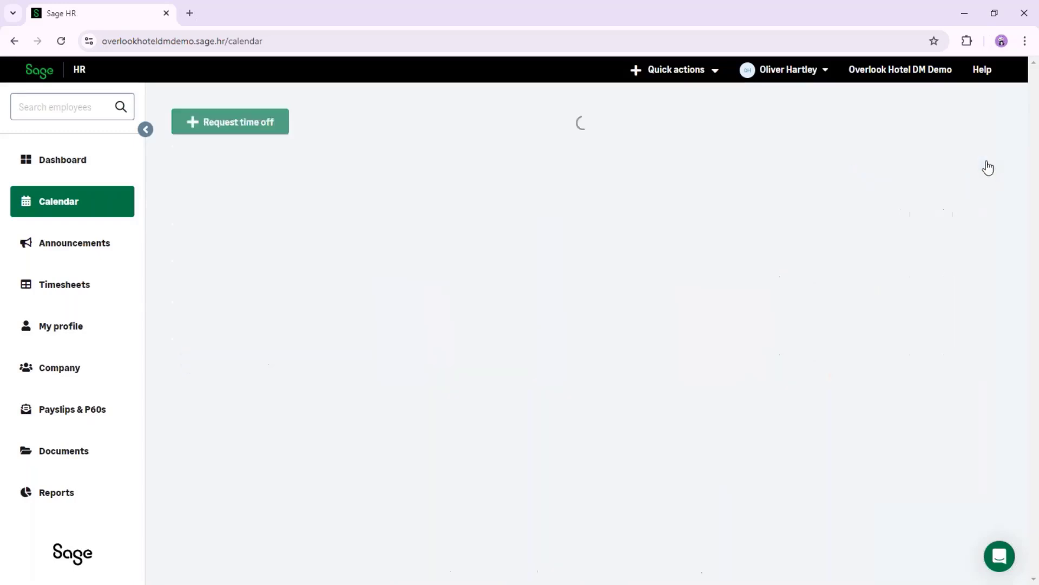
mouse_move(560, 283)
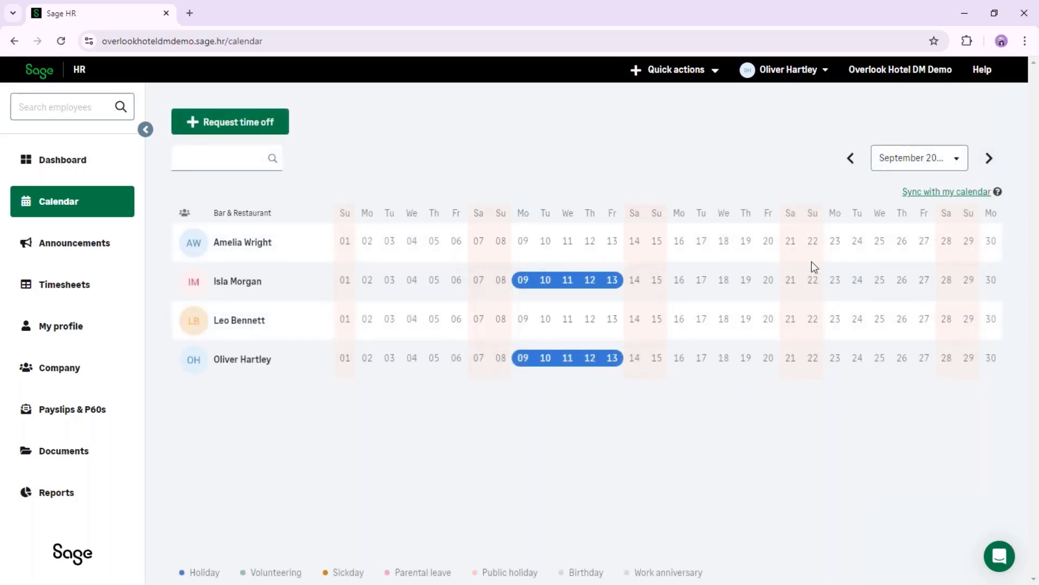
click(853, 167)
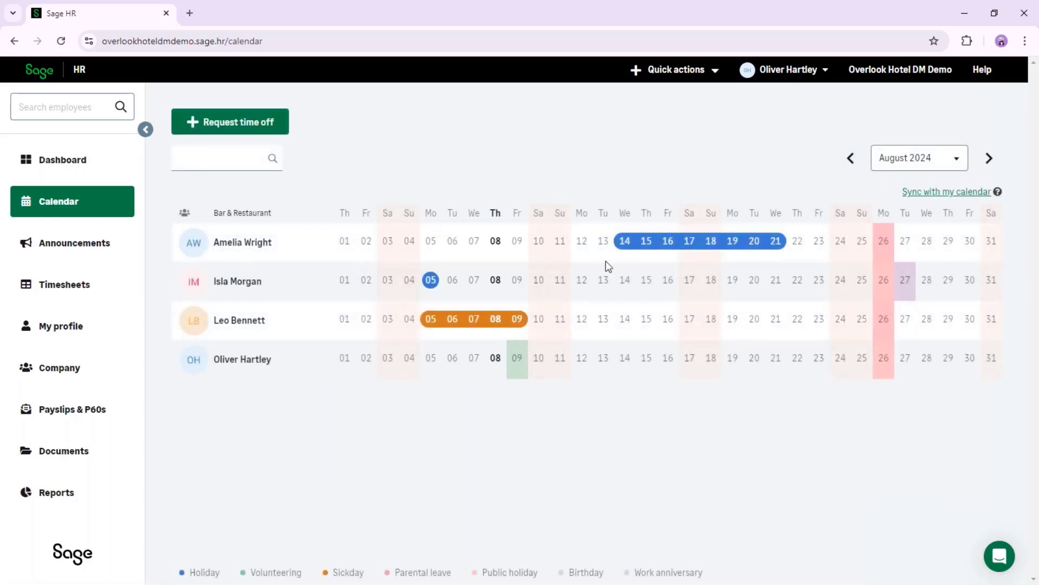
mouse_move(708, 246)
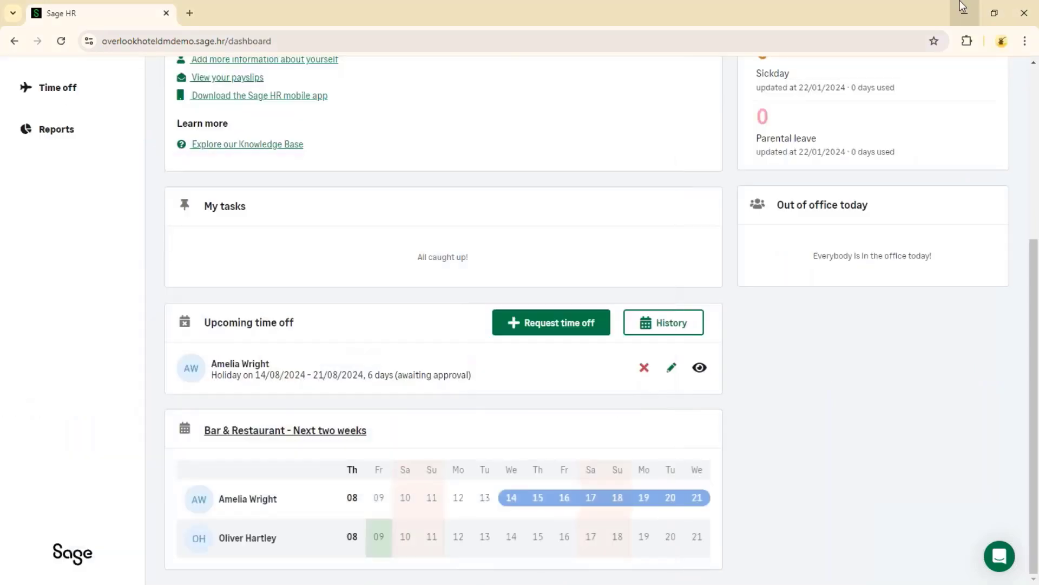
Switch to Sage 50 Payroll and change the view to the Process Map
click(960, 3)
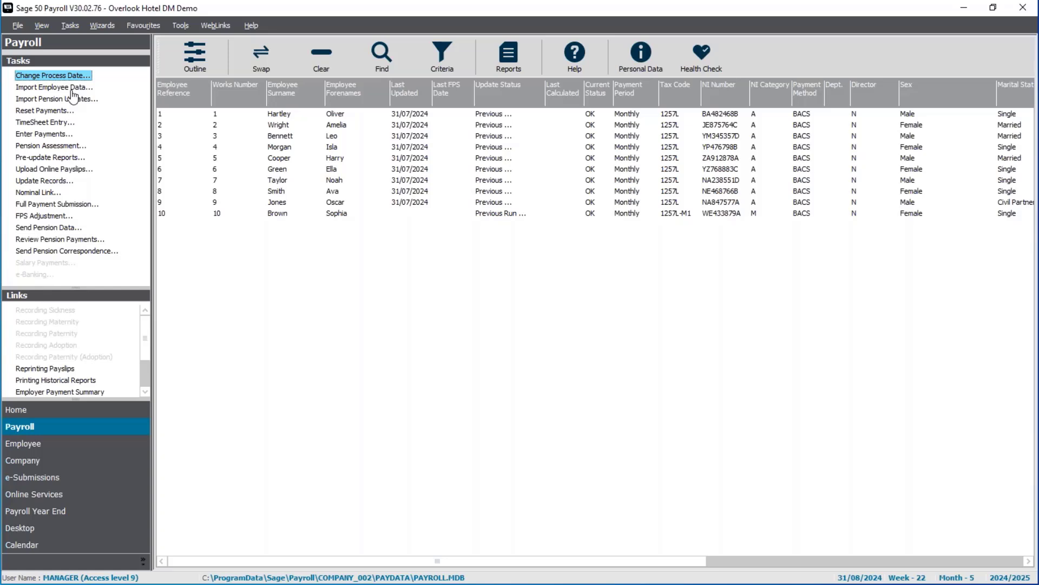
click(48, 29)
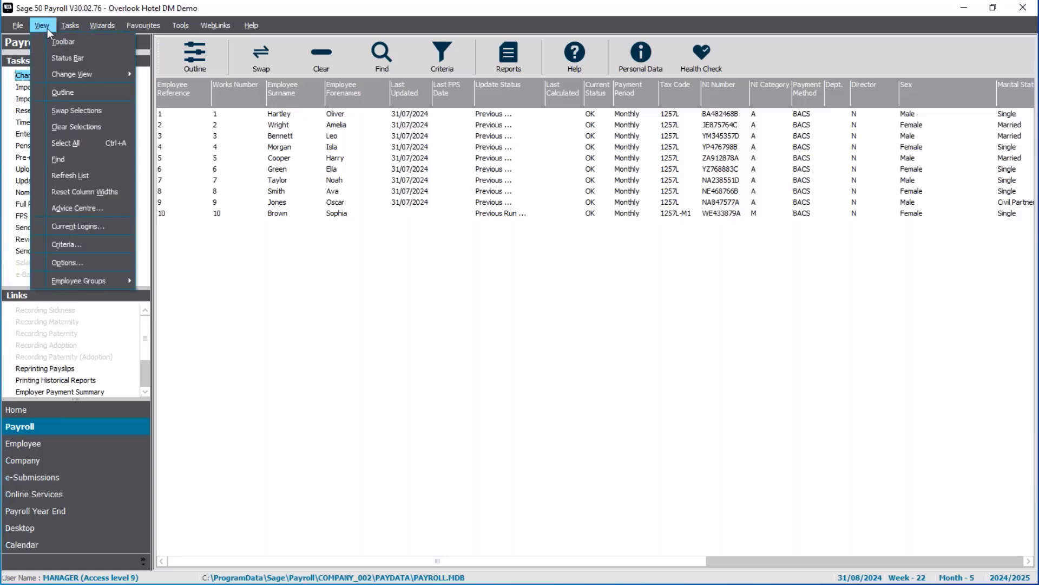
mouse_move(79, 75)
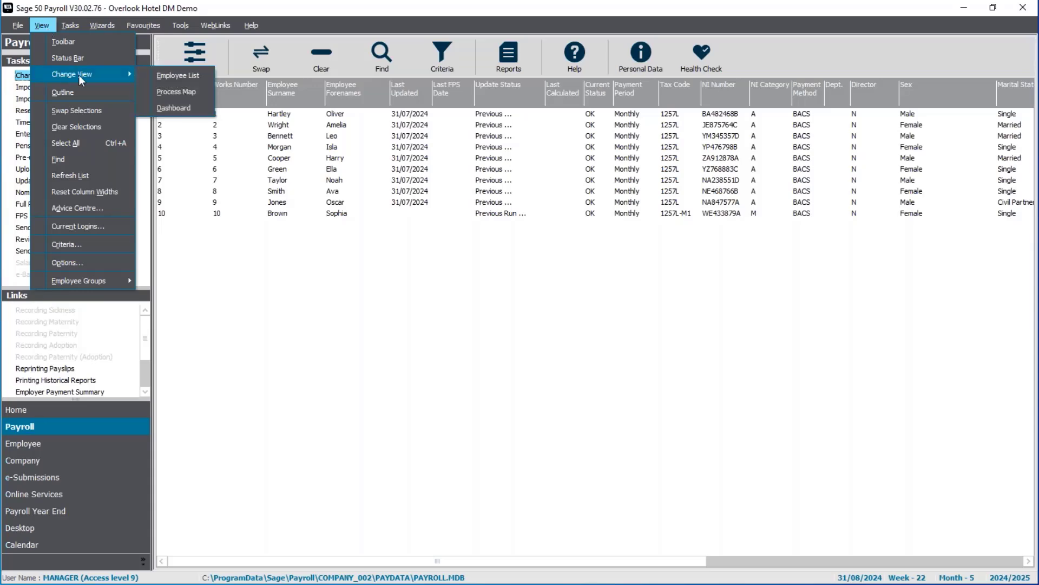
click(181, 92)
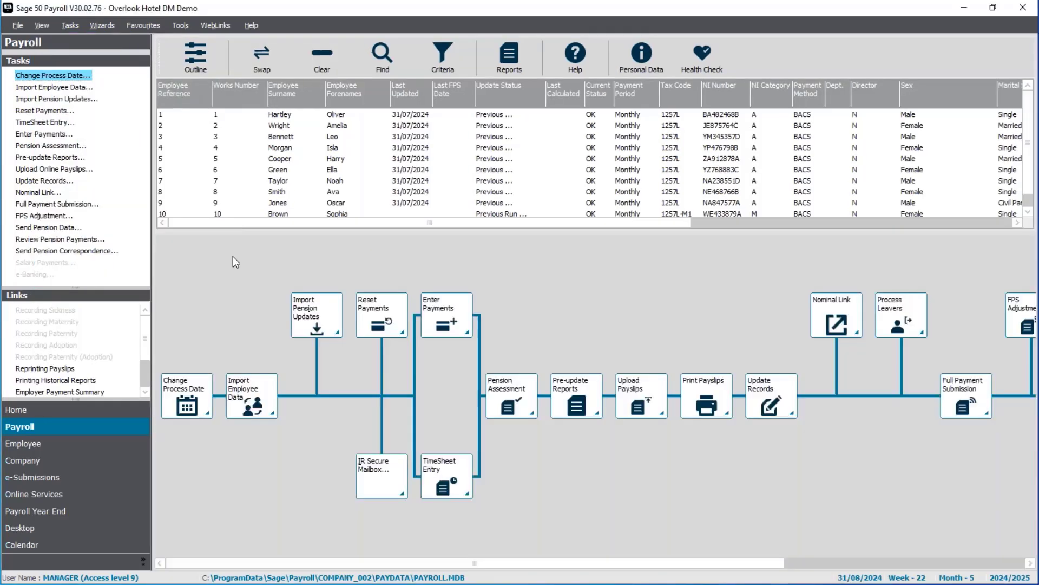
drag(236, 231, 232, 291)
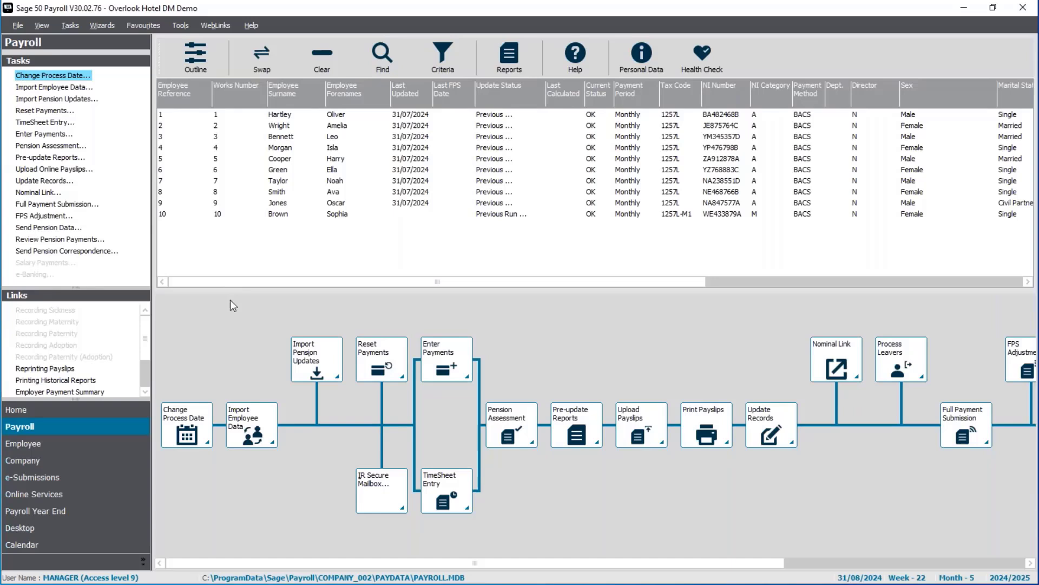
Start Import Employee Data without taking a backup and choose to import Absence Notifications
click(245, 429)
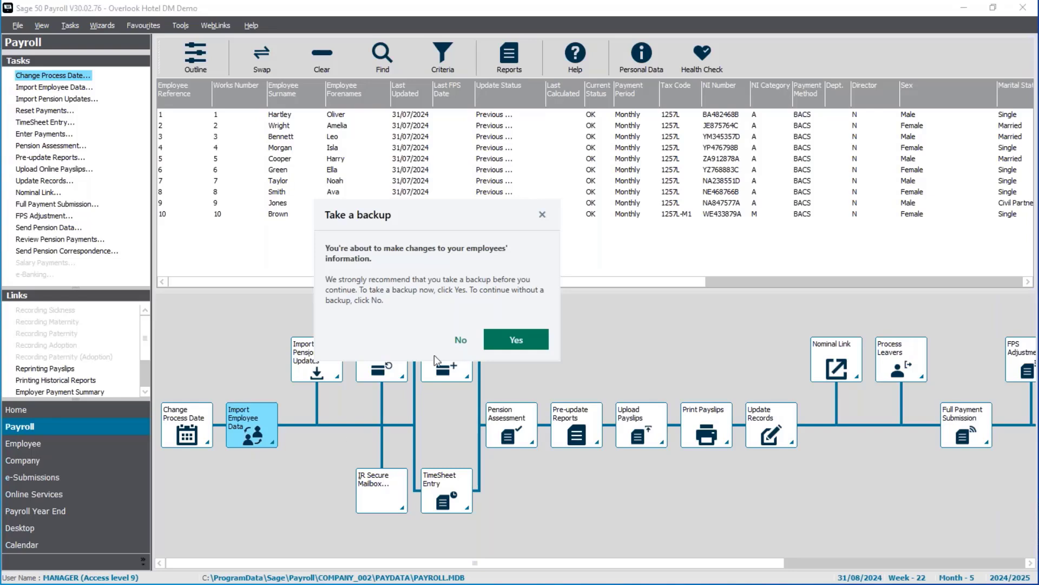
click(462, 341)
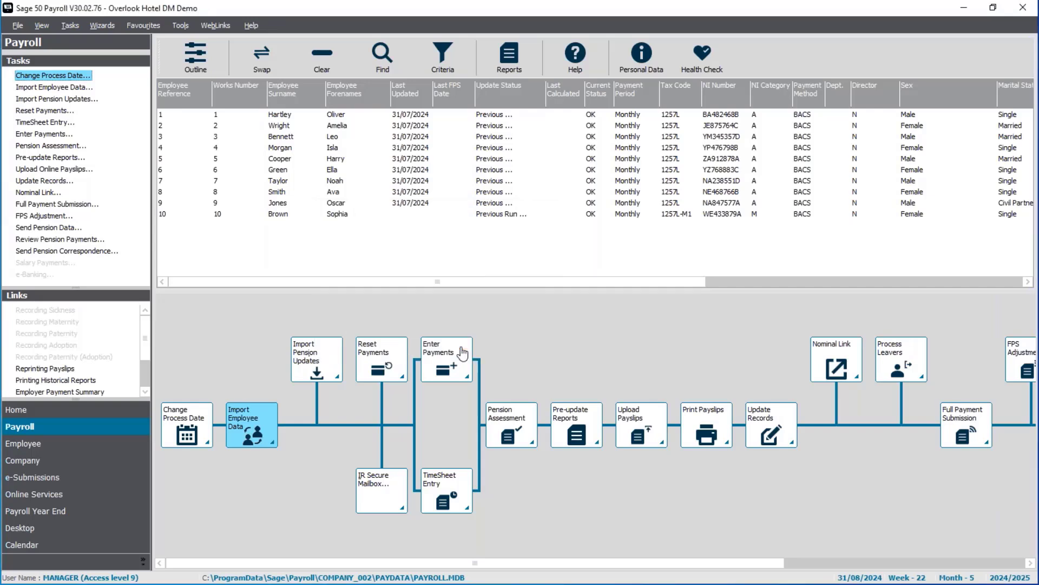
click(462, 353)
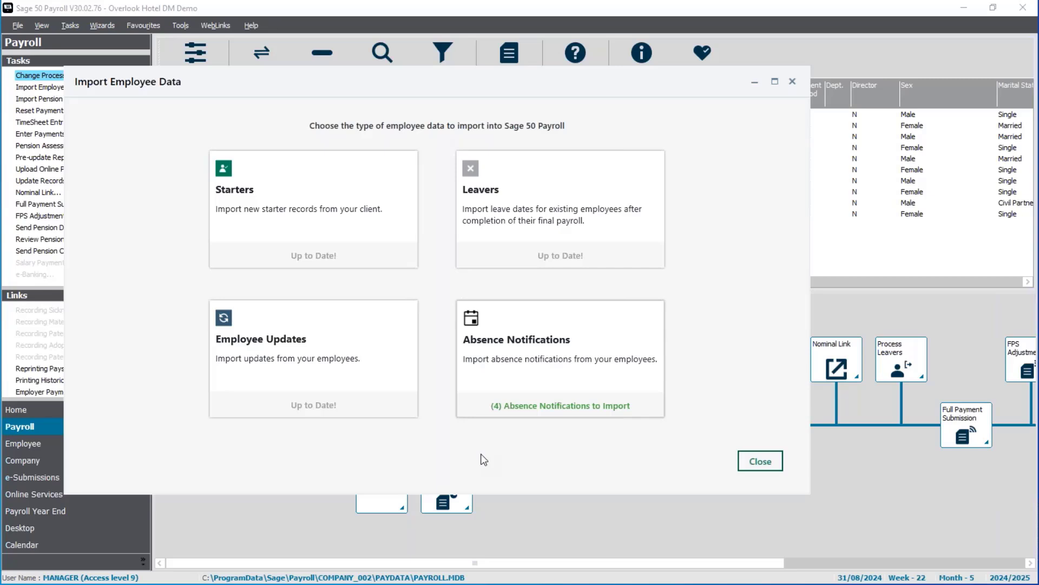
click(559, 412)
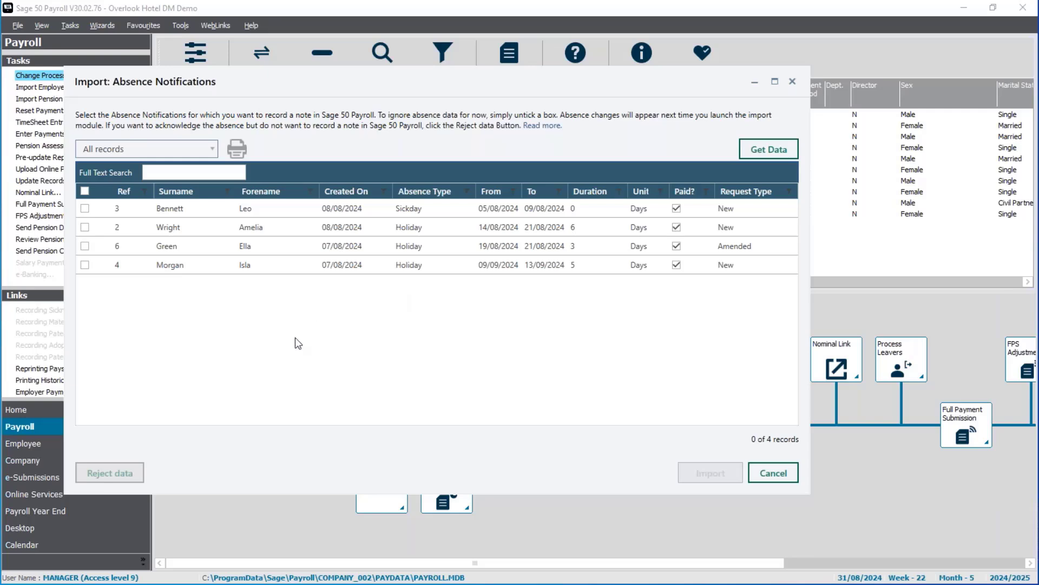
click(84, 265)
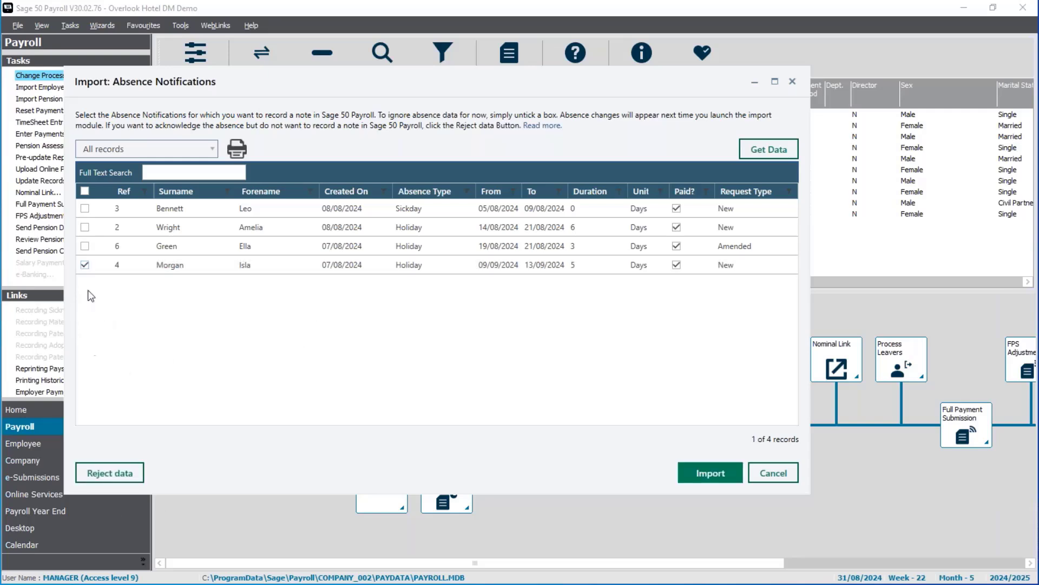
click(84, 264)
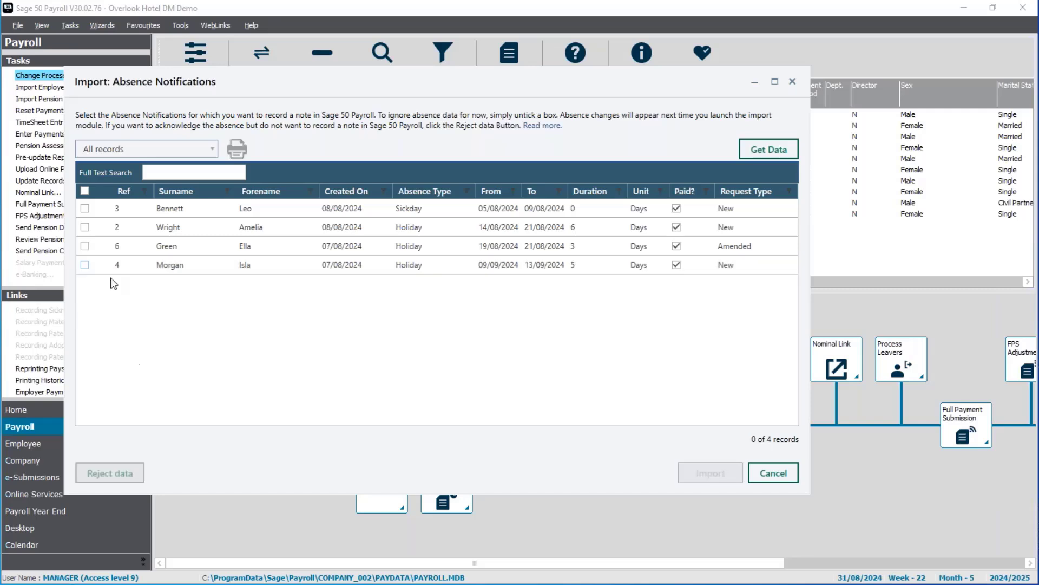
click(84, 207)
click(84, 227)
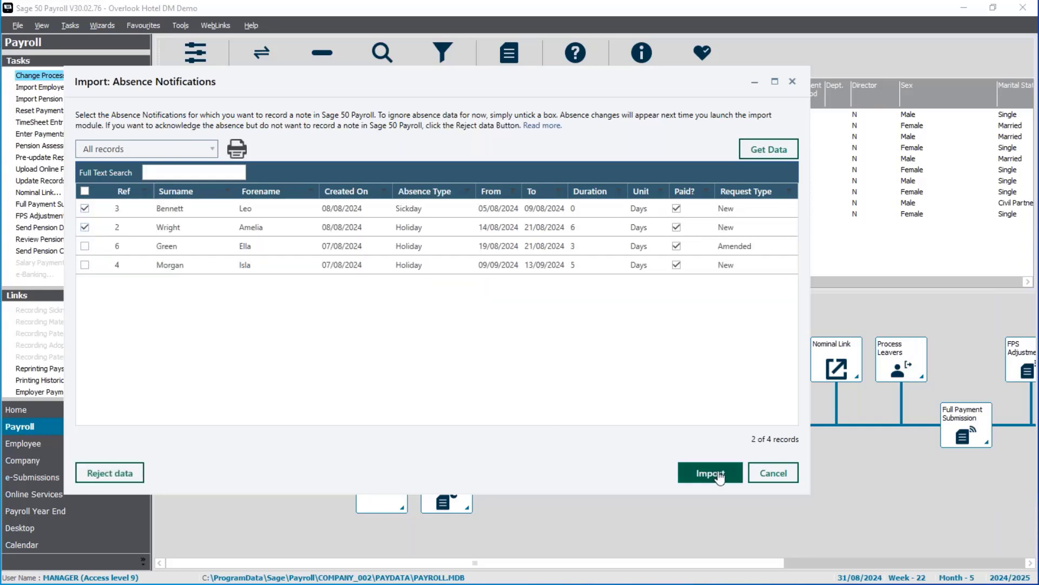
click(84, 226)
click(84, 208)
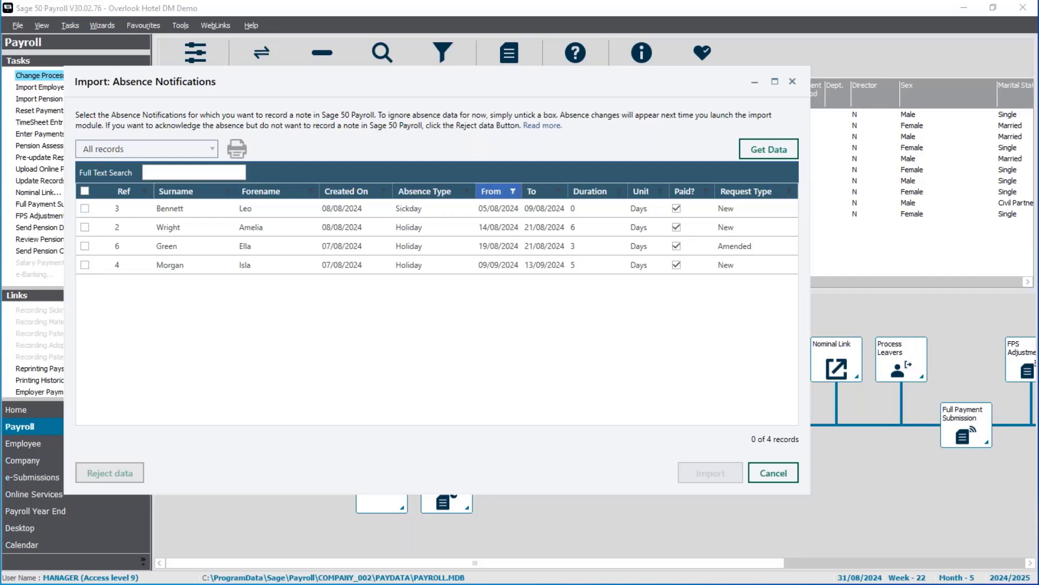
Filter the absence notifications to rows whose From date is less than 01/09/2024
click(513, 192)
click(507, 314)
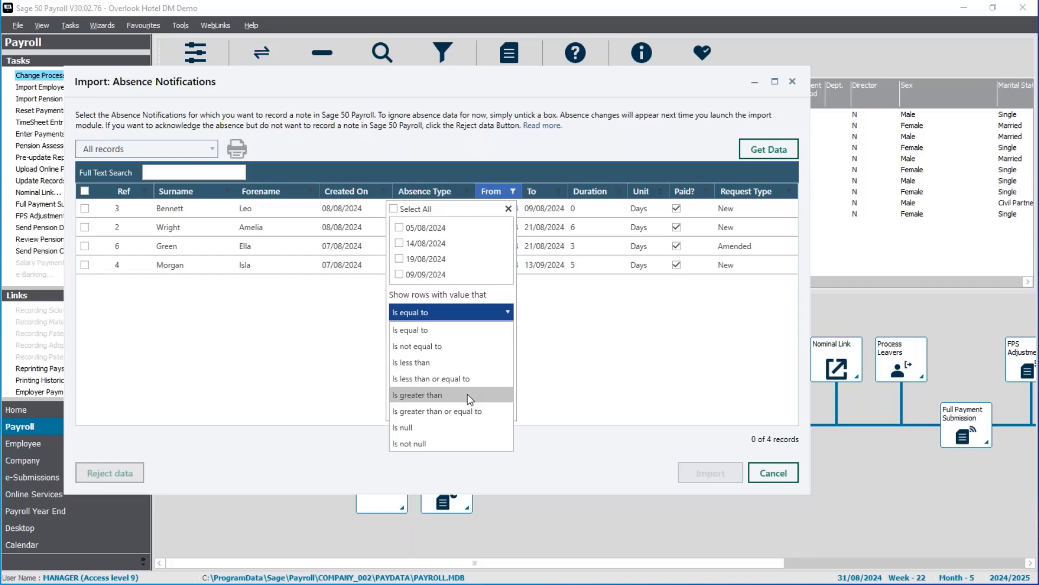
click(461, 362)
click(506, 332)
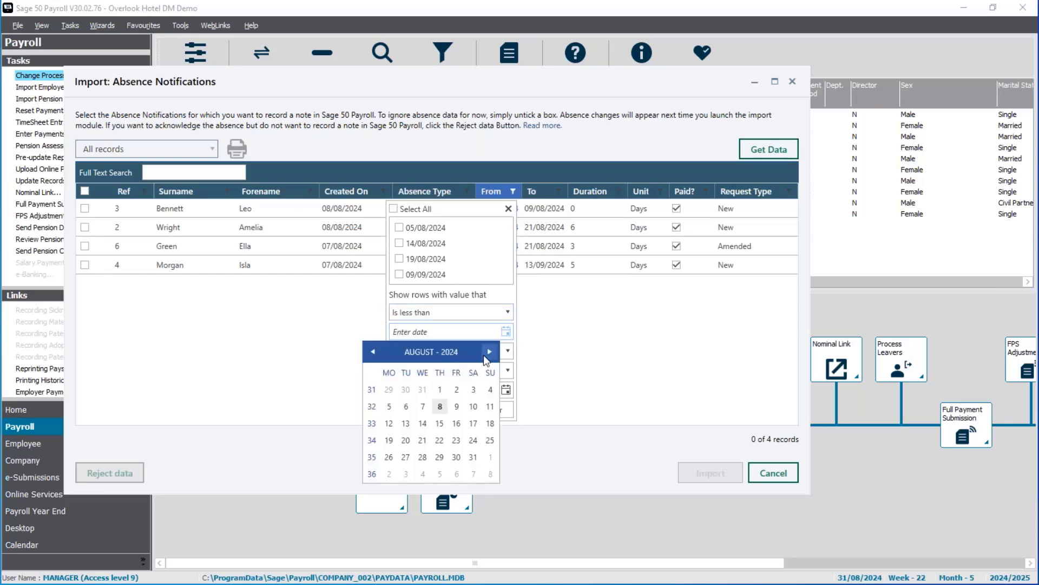
click(483, 353)
click(491, 388)
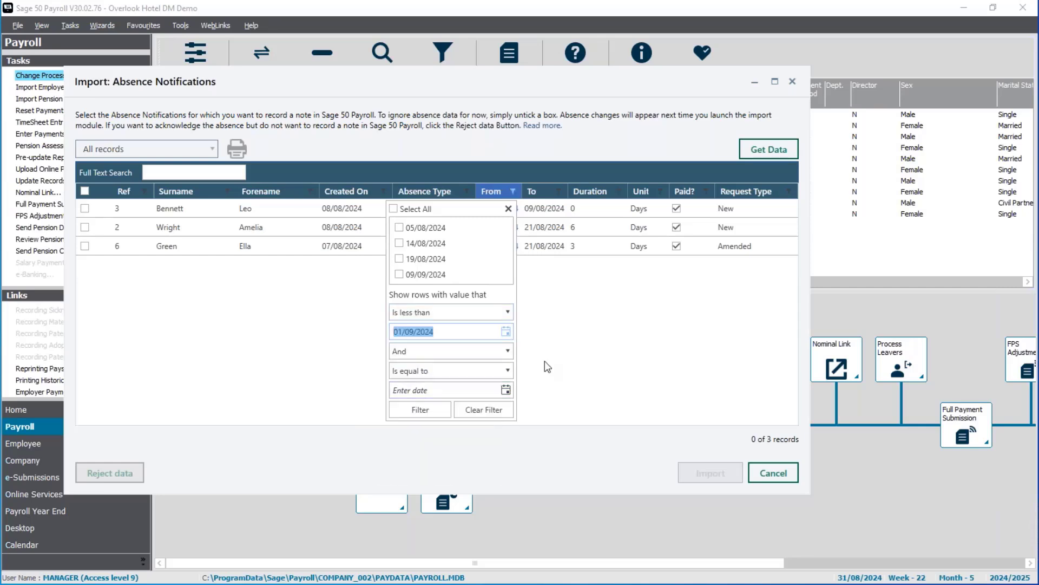
click(558, 331)
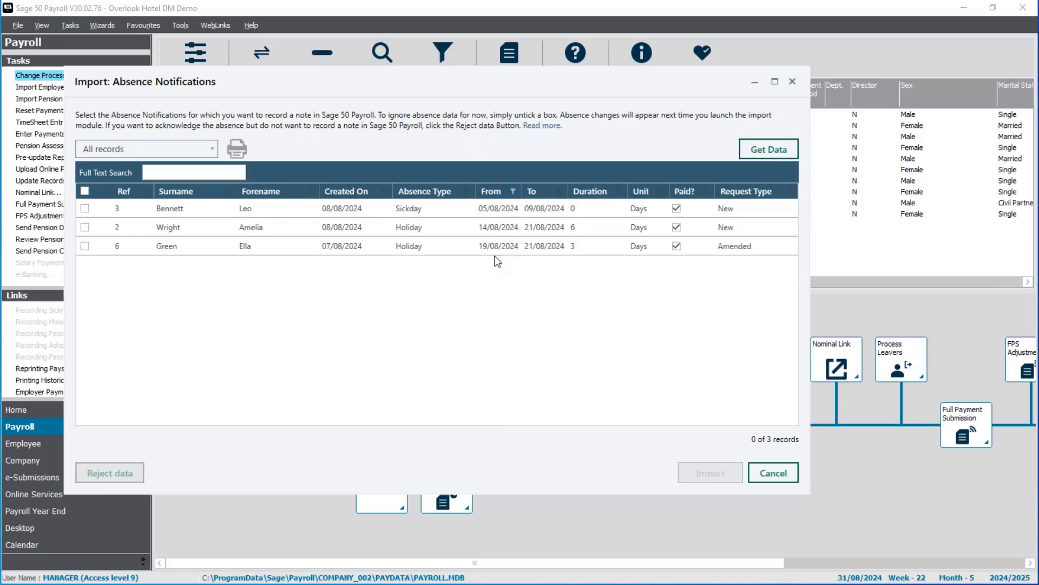
Select all filtered absence notifications, import them, and close the import dialogs
click(85, 191)
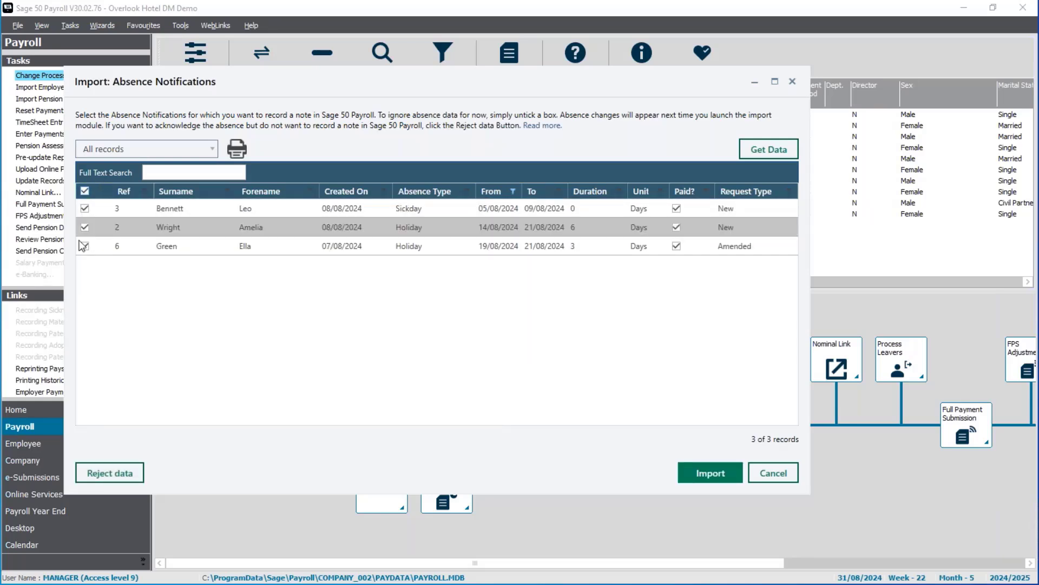
click(709, 476)
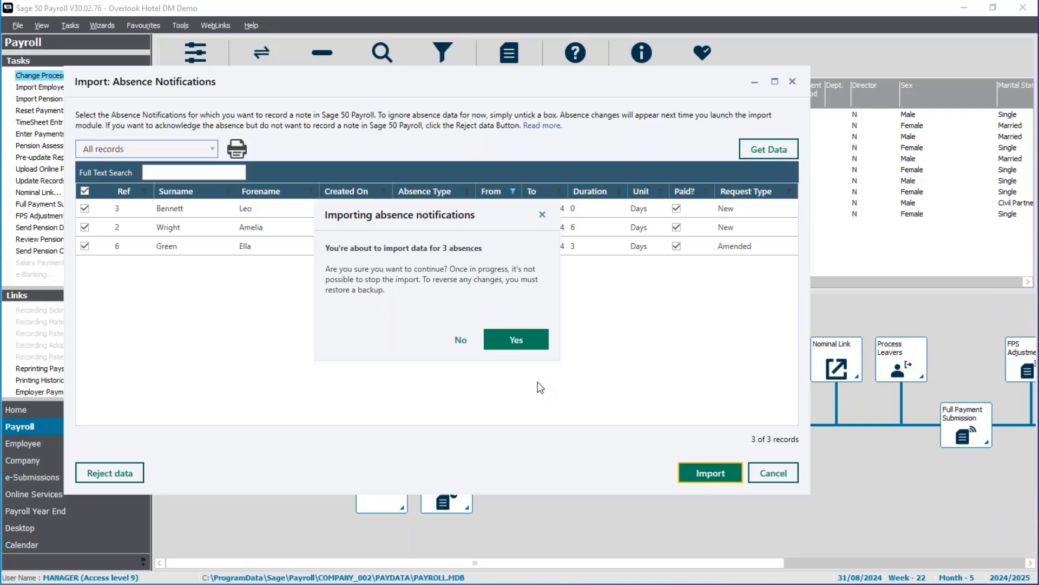
click(518, 347)
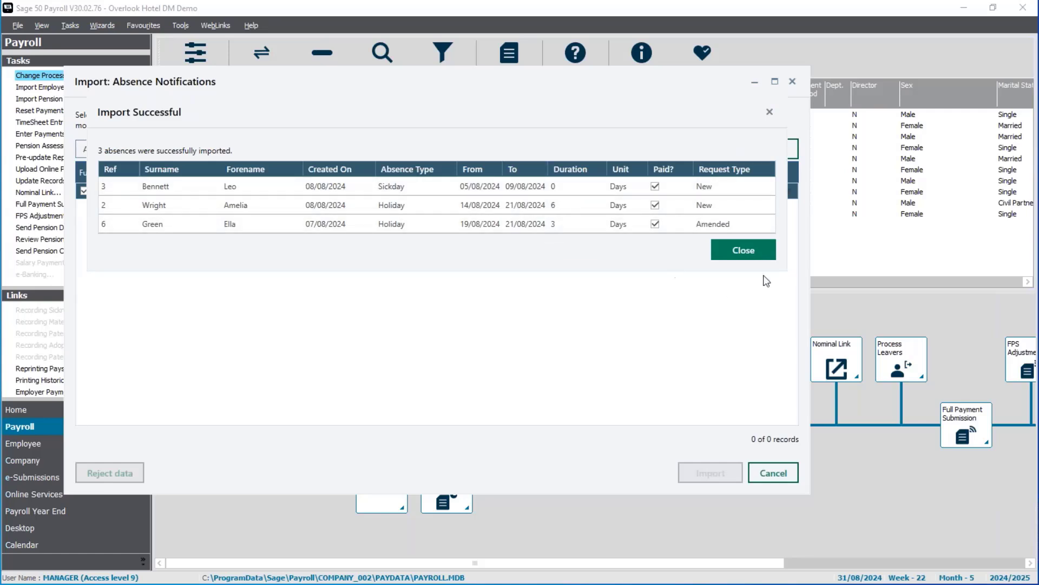
click(763, 252)
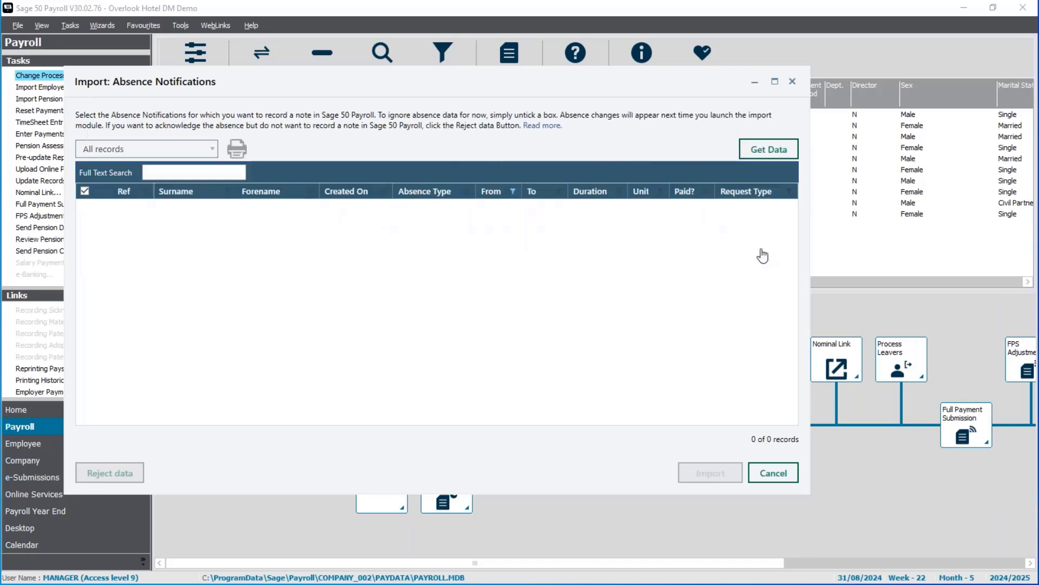
click(792, 475)
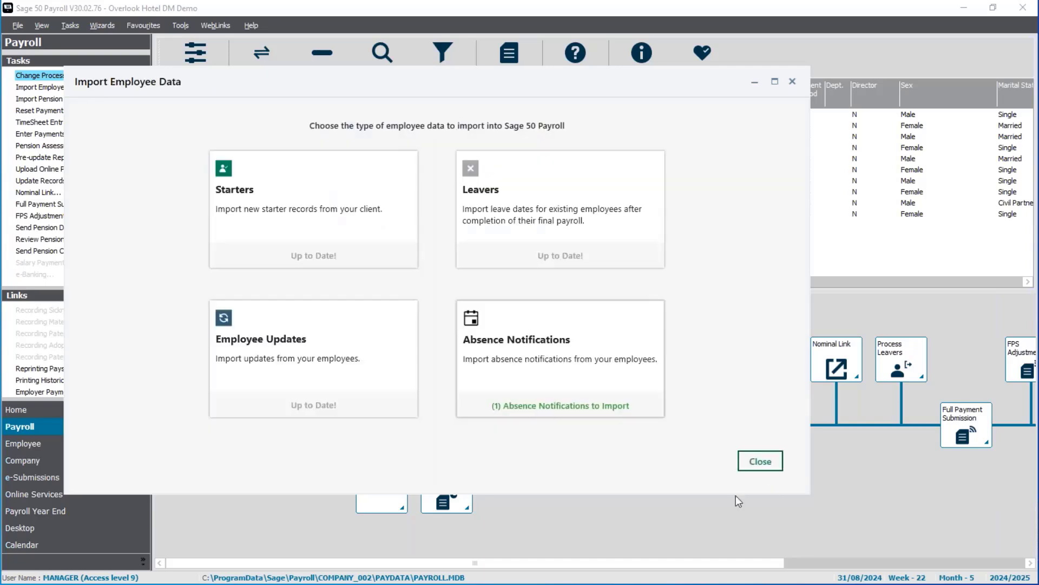
click(760, 464)
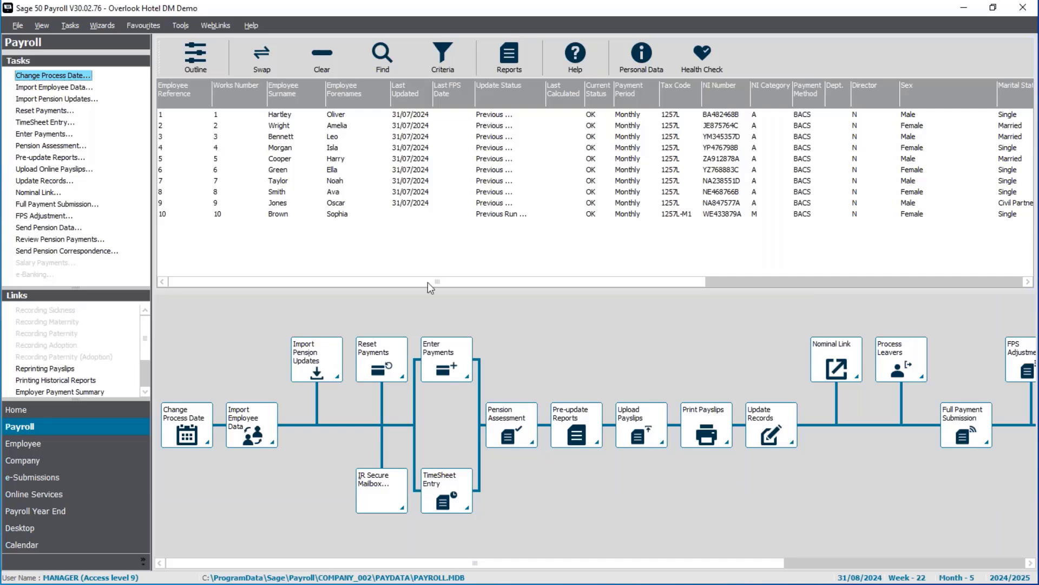
Open the employee record with the imported holiday and view its Absence tab
double_click(342, 127)
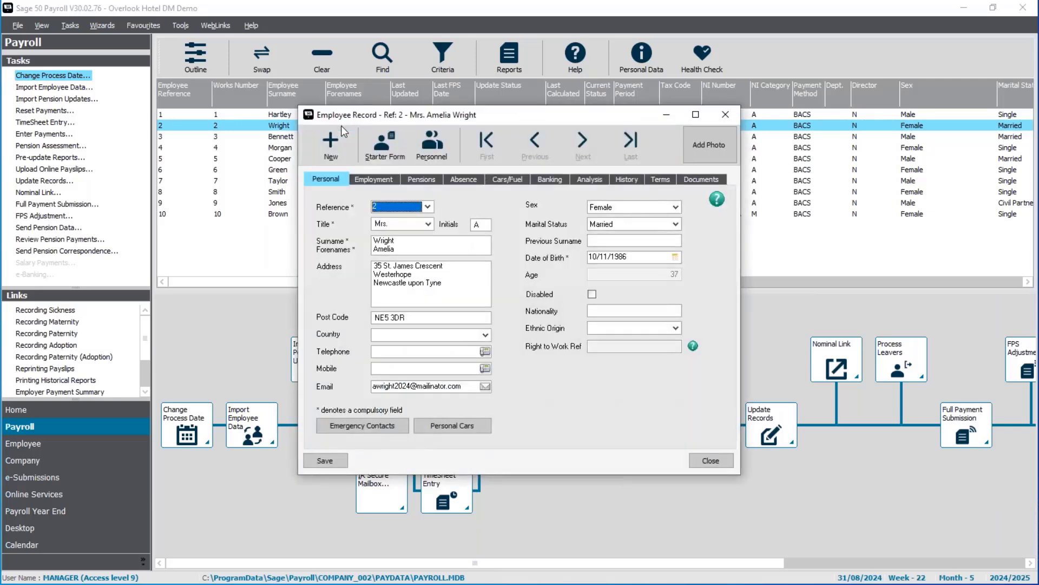
click(466, 179)
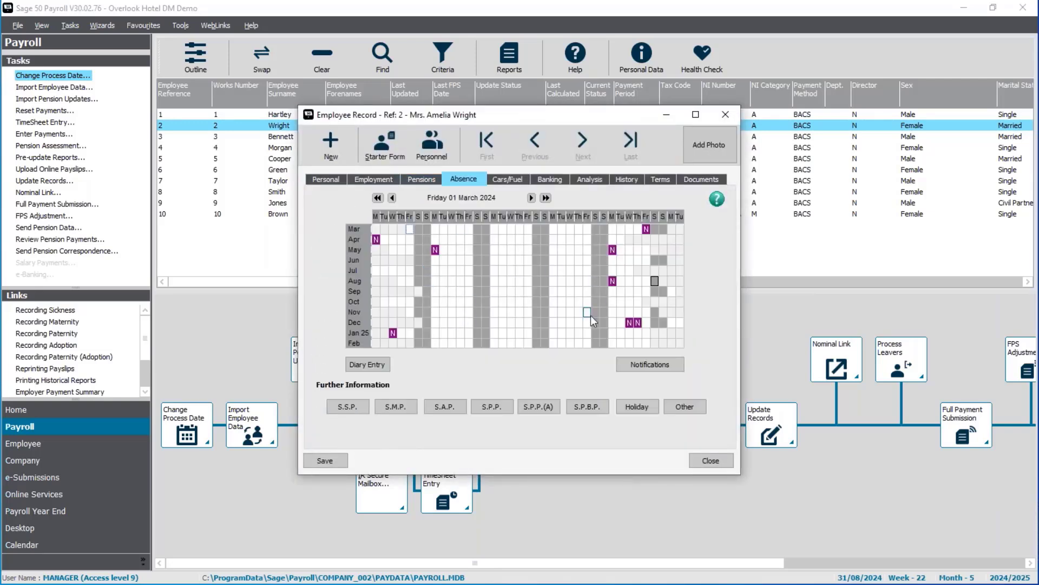
Mark the employee's imported holiday notification as actioned and close the employee record
click(646, 367)
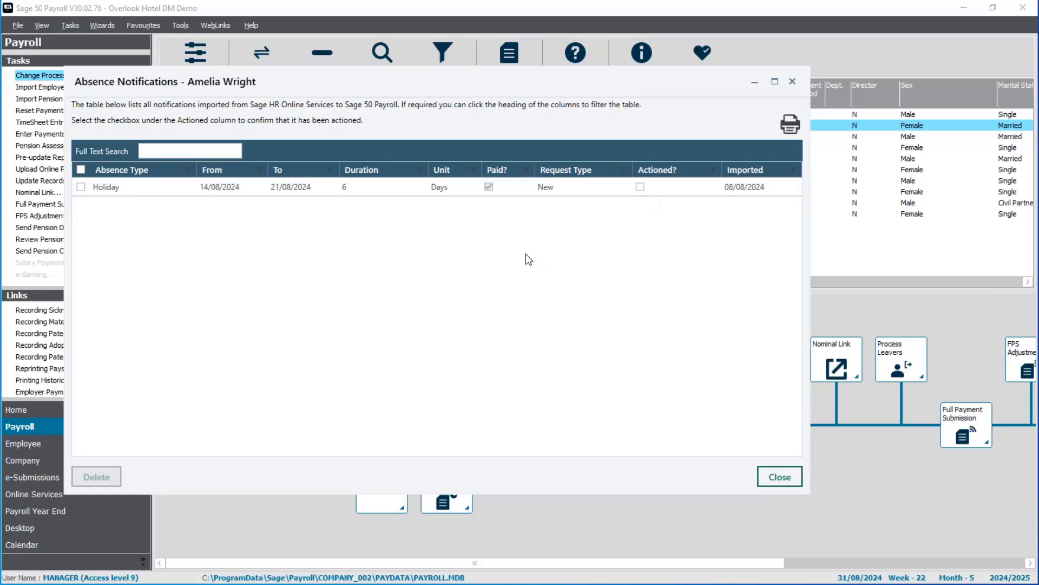
click(640, 188)
click(779, 479)
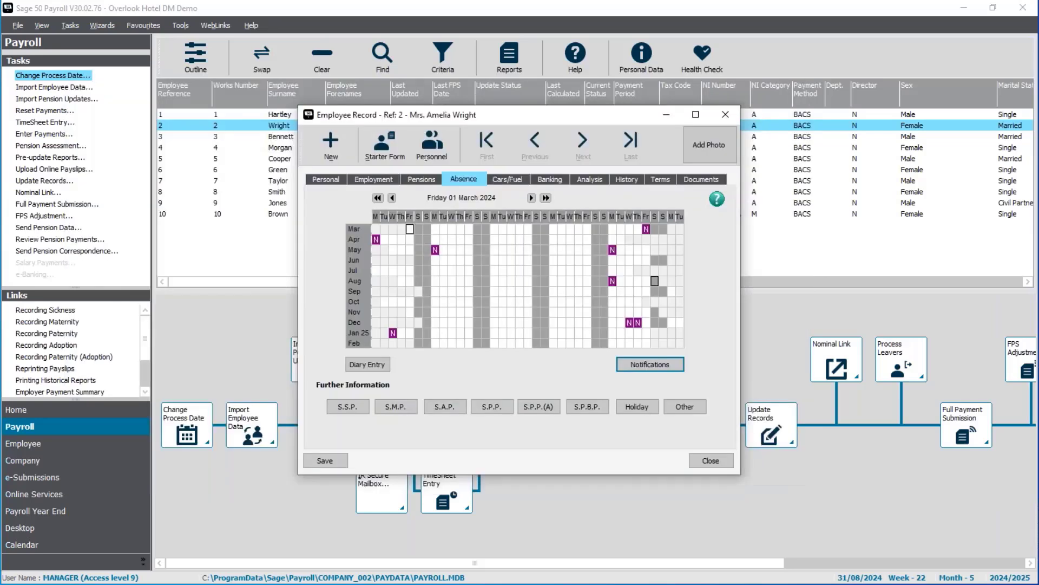
click(725, 466)
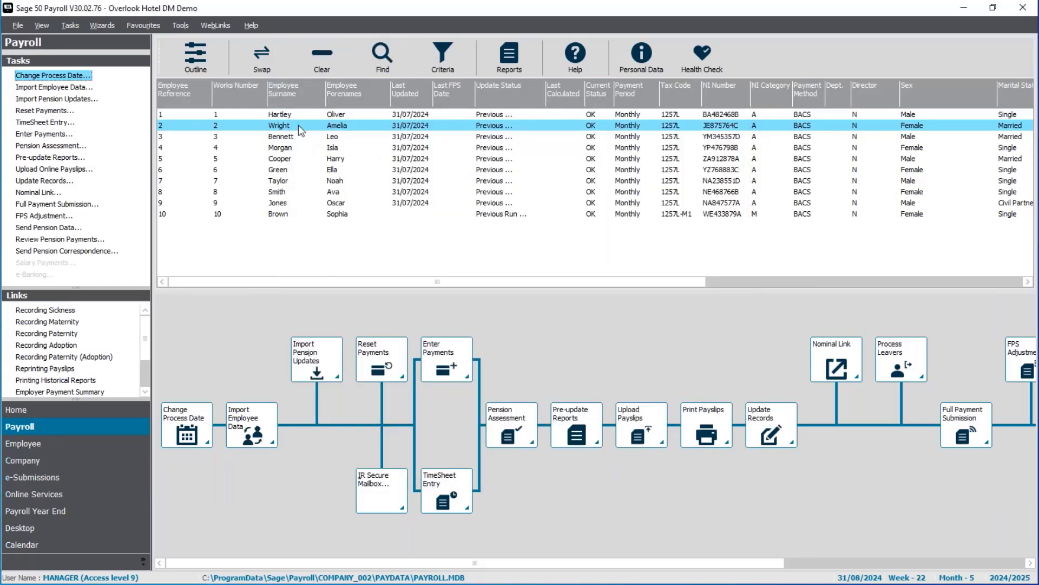
Open Enter Payments for the third employee without checking for legislation updates and show the SSP/Parental Leave tab
click(291, 138)
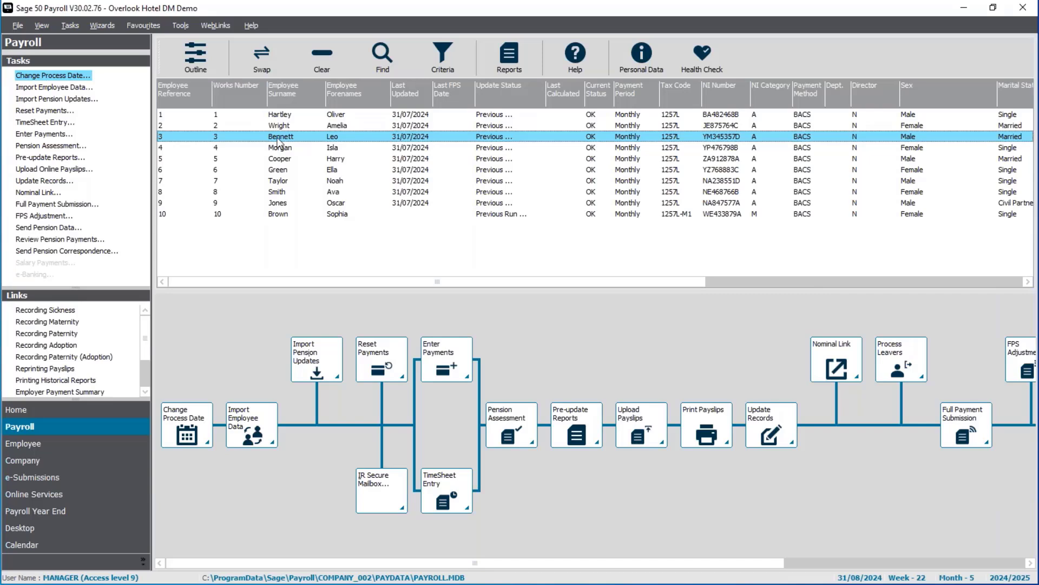
click(48, 139)
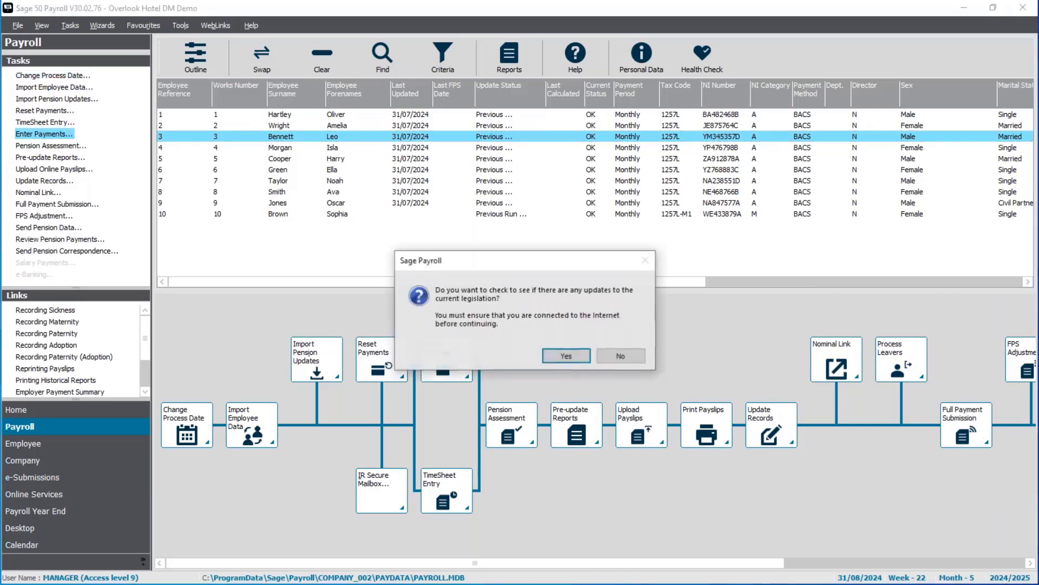
click(620, 362)
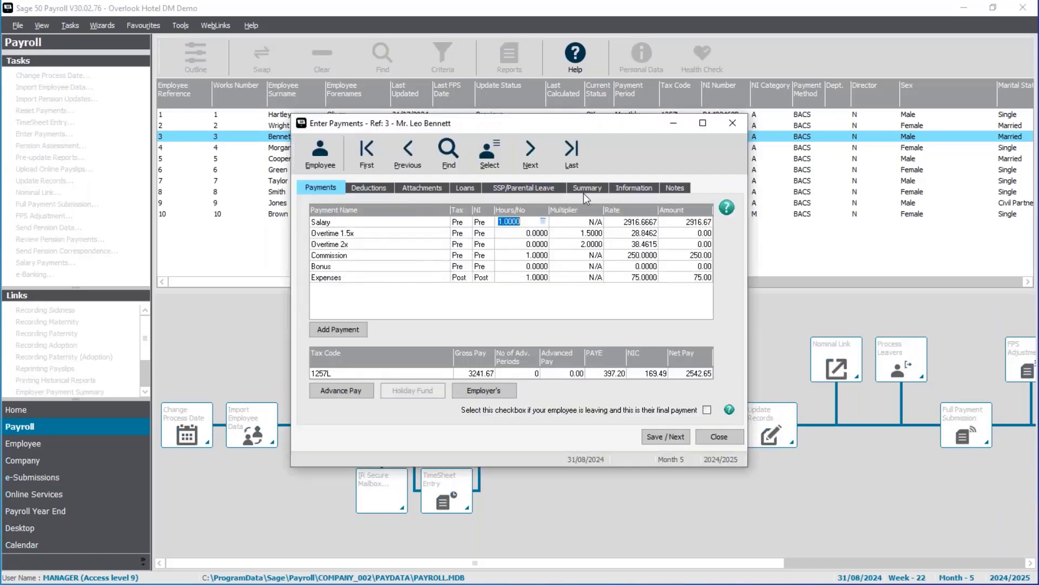
click(544, 187)
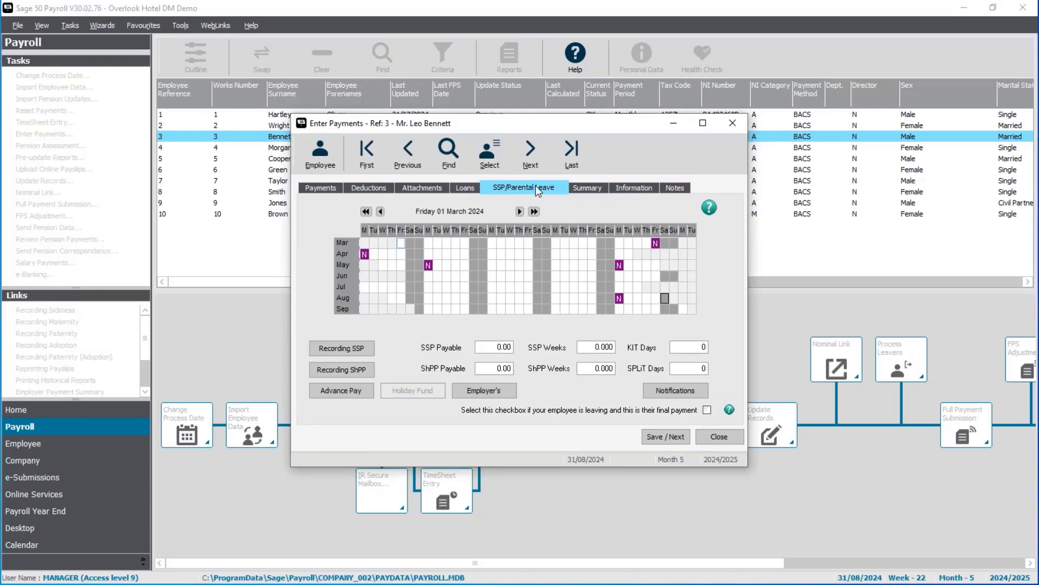
Review the employee's absence notification, then record SSP due to sickness for 5 to 9 August 2024
click(672, 391)
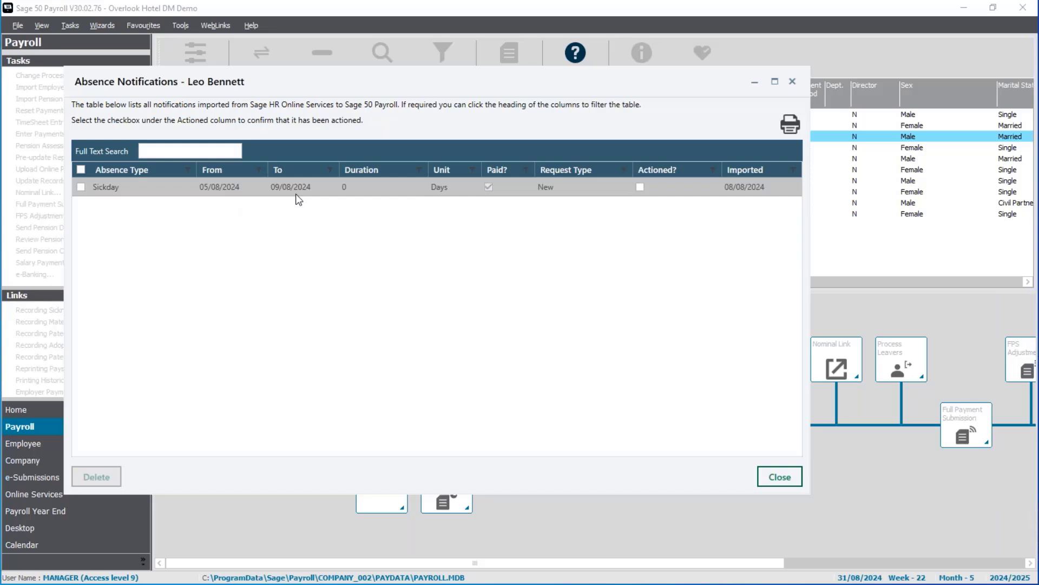
click(780, 479)
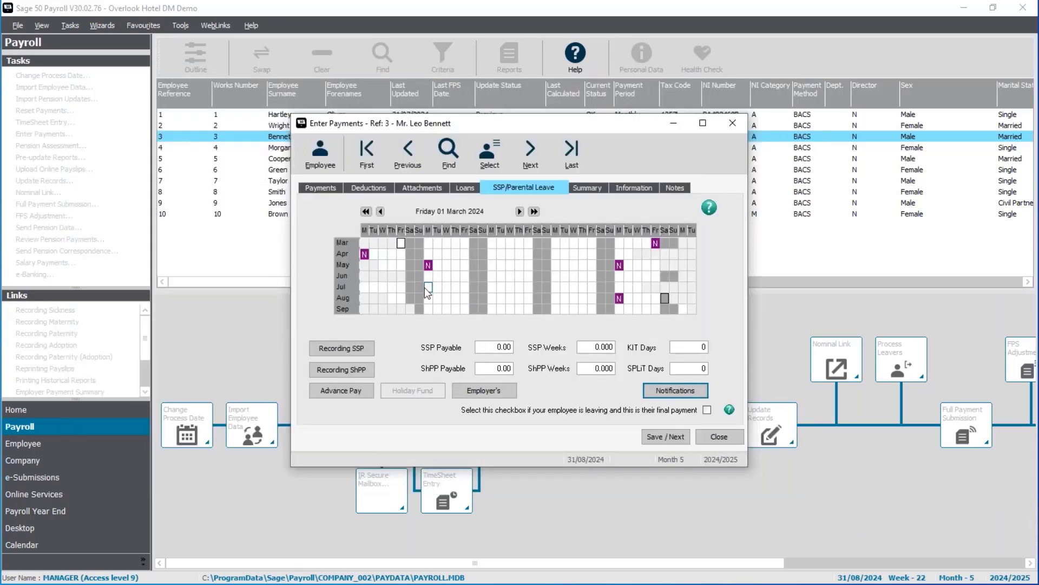
drag(427, 298, 463, 297)
right_click(464, 297)
mouse_move(520, 306)
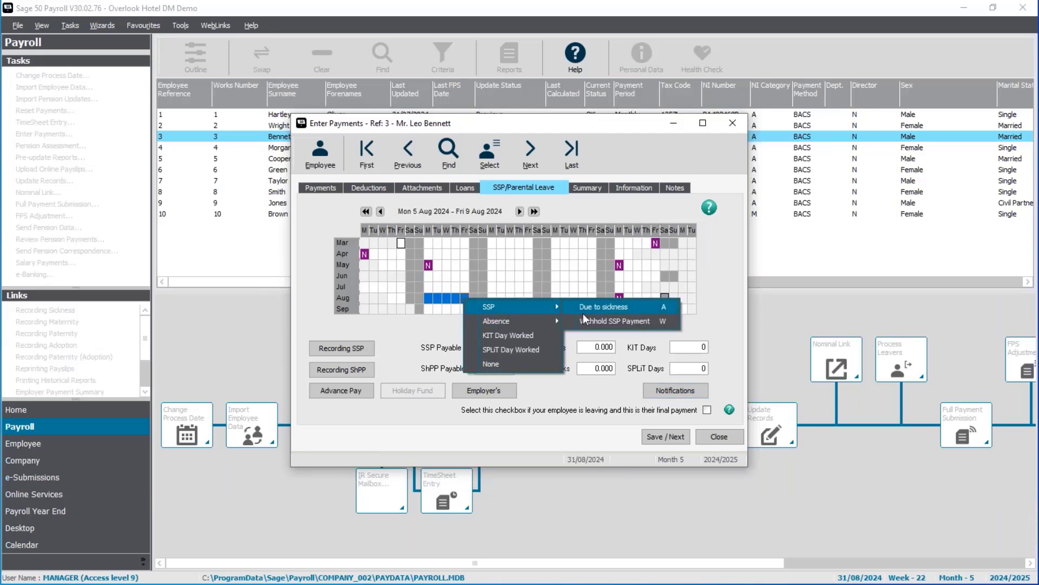
click(583, 312)
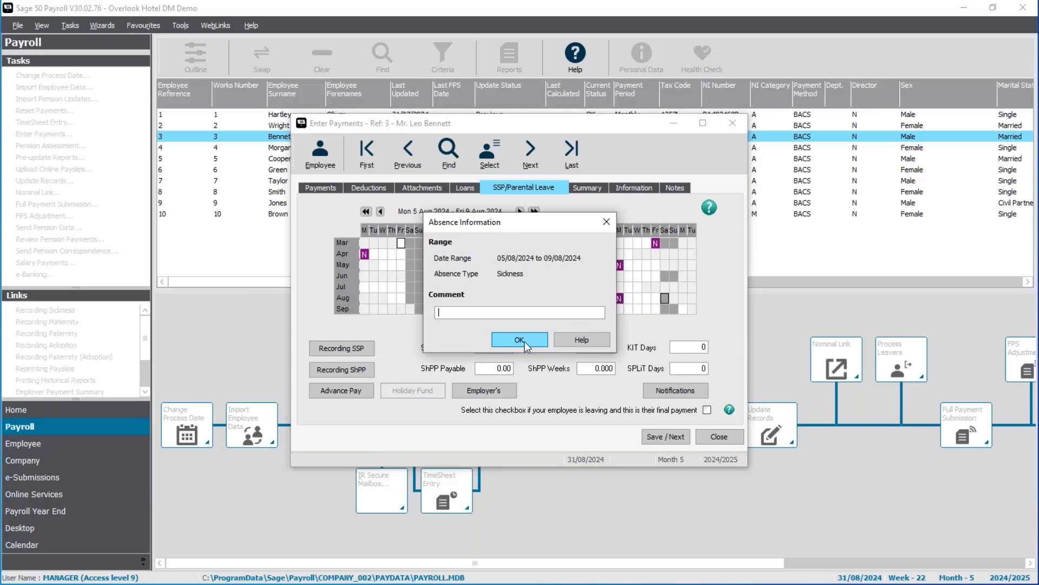
click(525, 341)
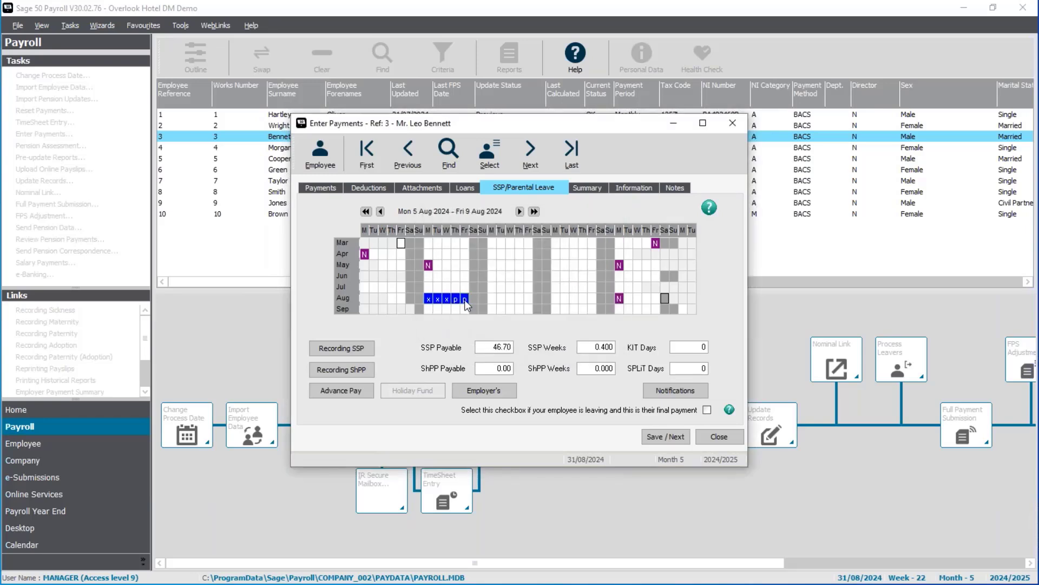
Mark the sickness notification as actioned, then save the payment record and close Enter Payments
click(668, 389)
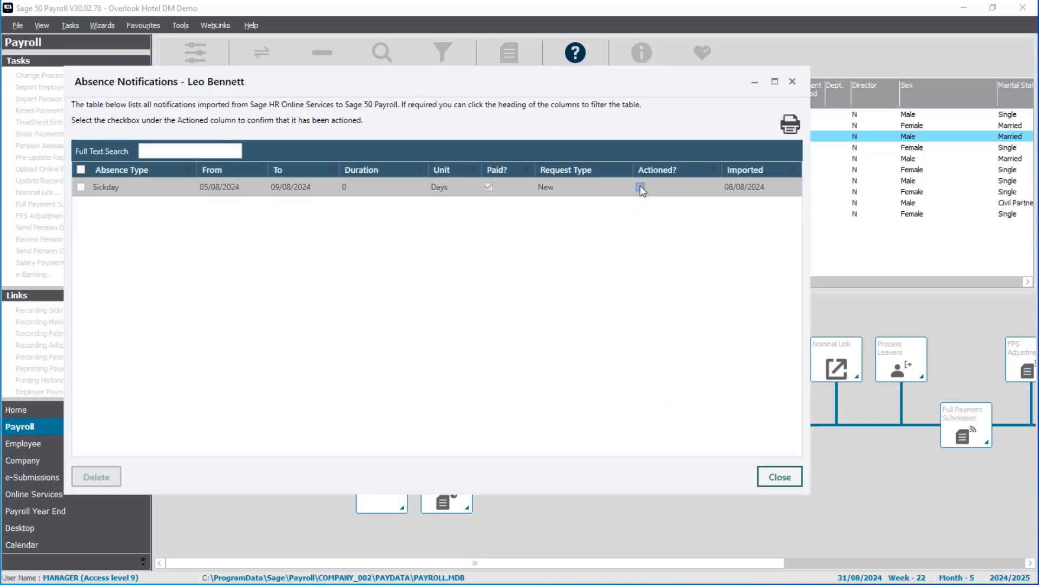
click(640, 187)
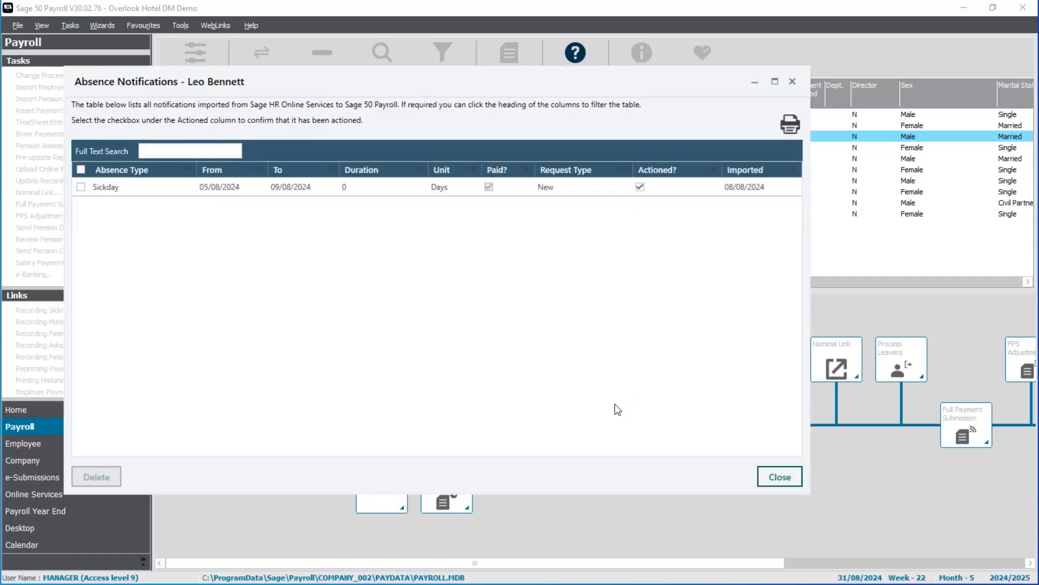
click(779, 476)
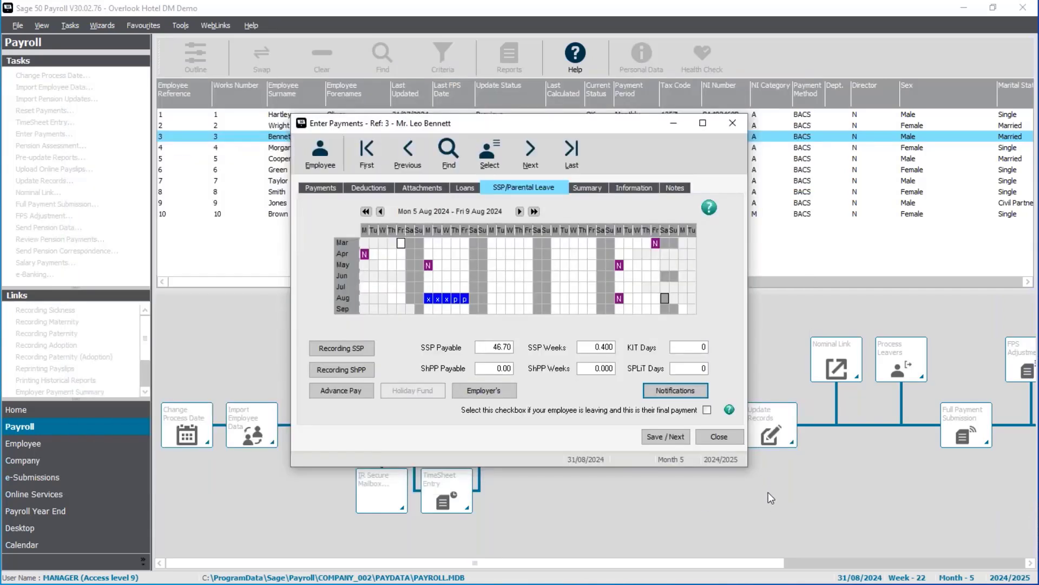
click(684, 433)
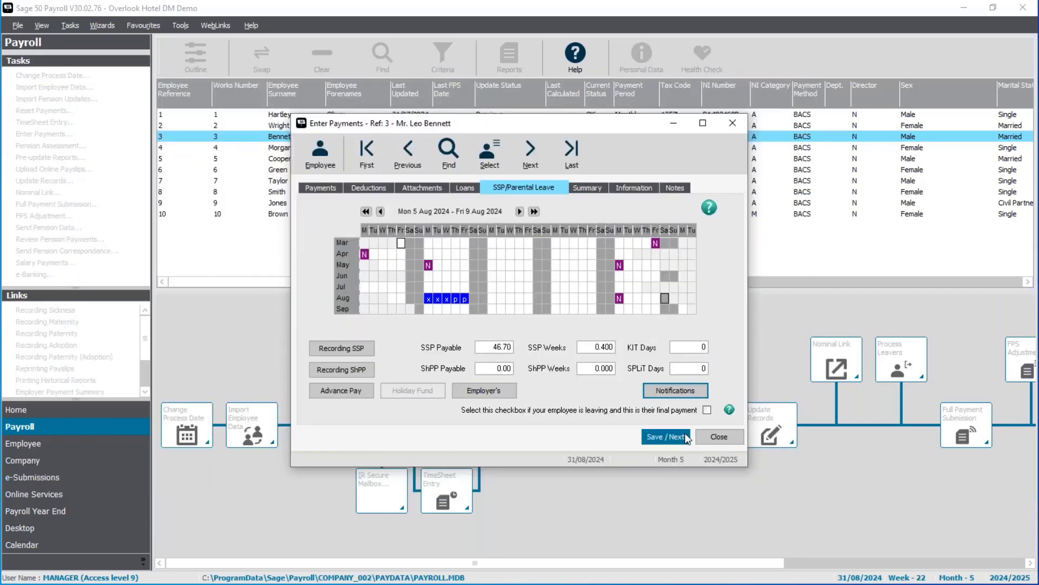
click(719, 440)
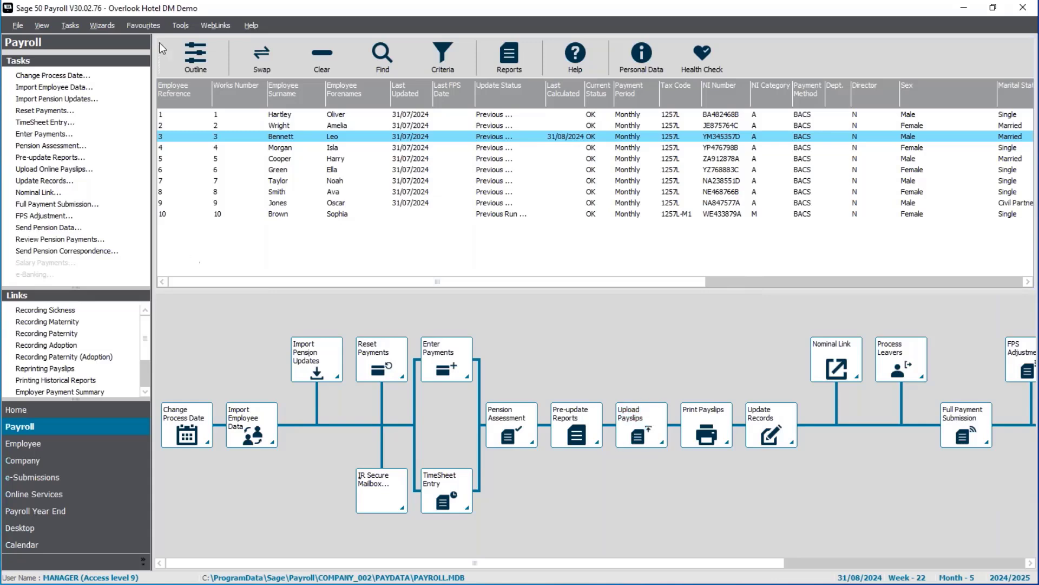
Select all employees and run the Sage HR Absence Notifications report with the start date set to this month
ctrl+click(295, 138)
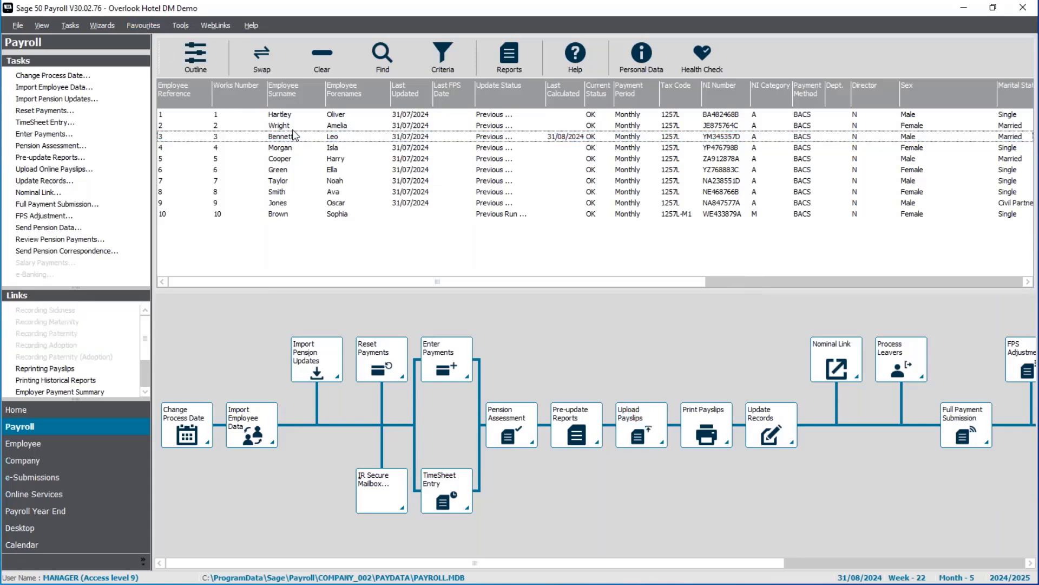
click(271, 55)
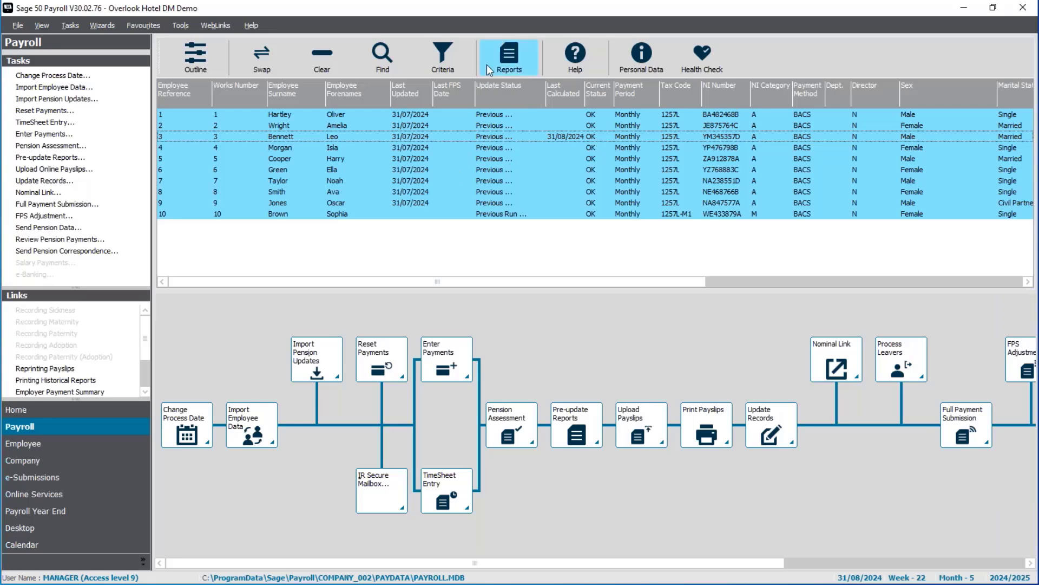
click(513, 64)
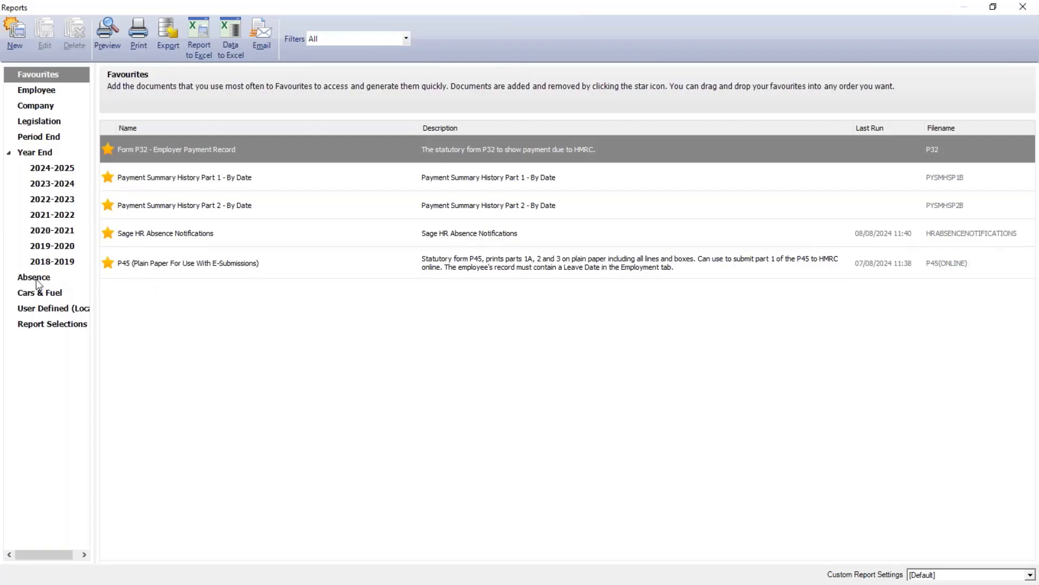
click(34, 279)
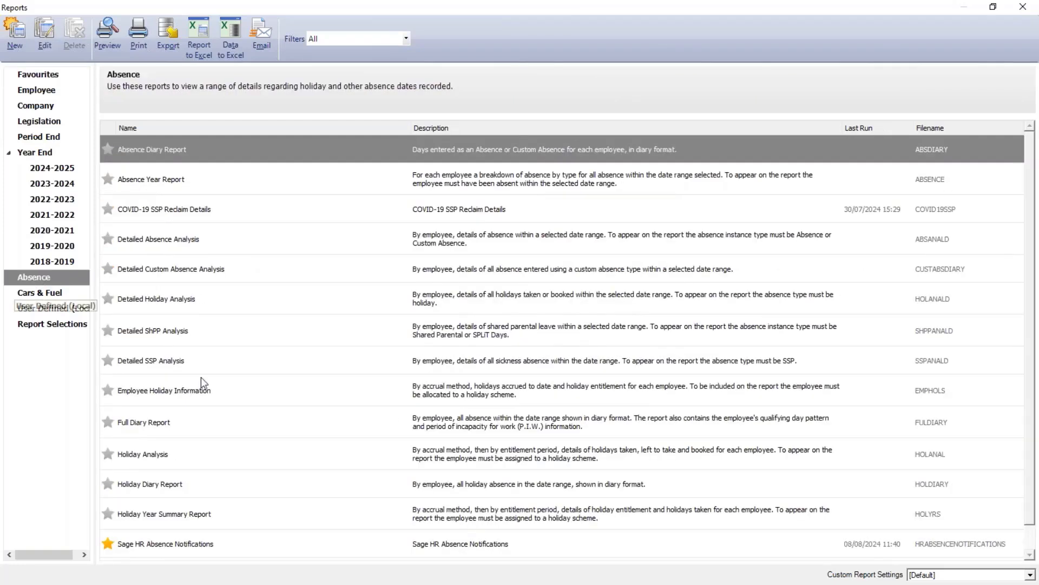
scroll(213, 370, down, 1)
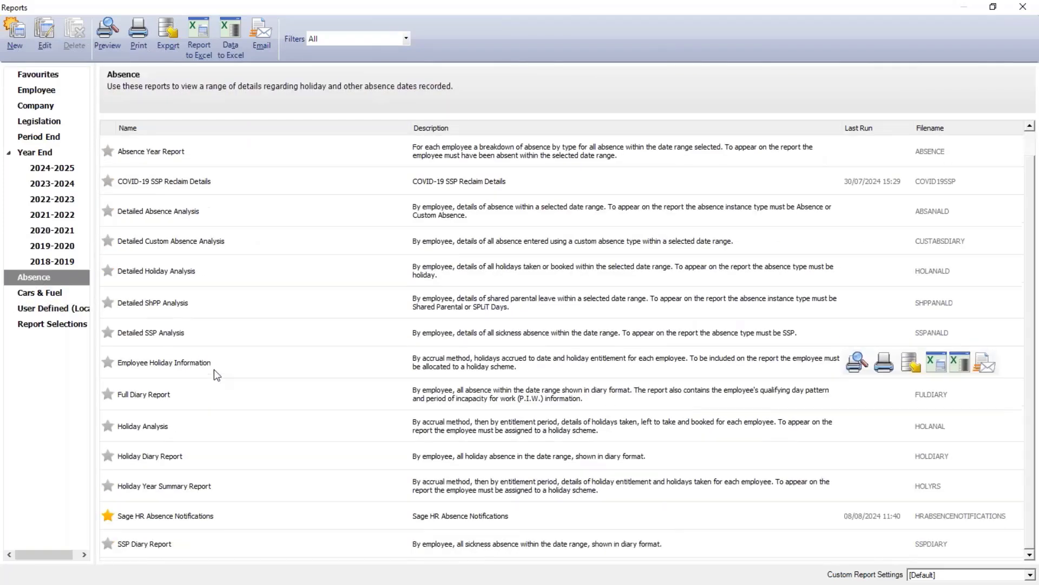
double_click(173, 523)
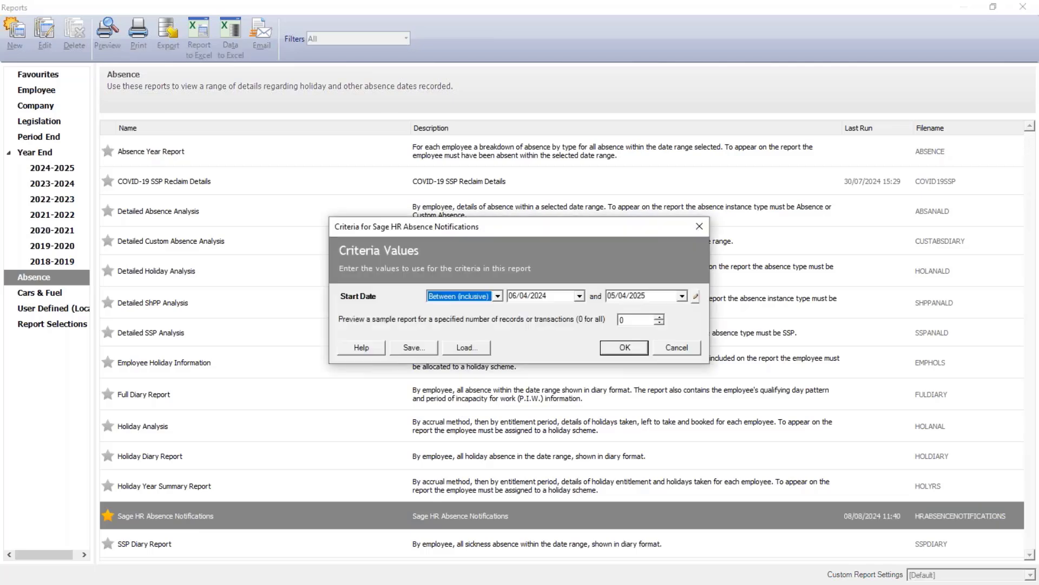
click(696, 298)
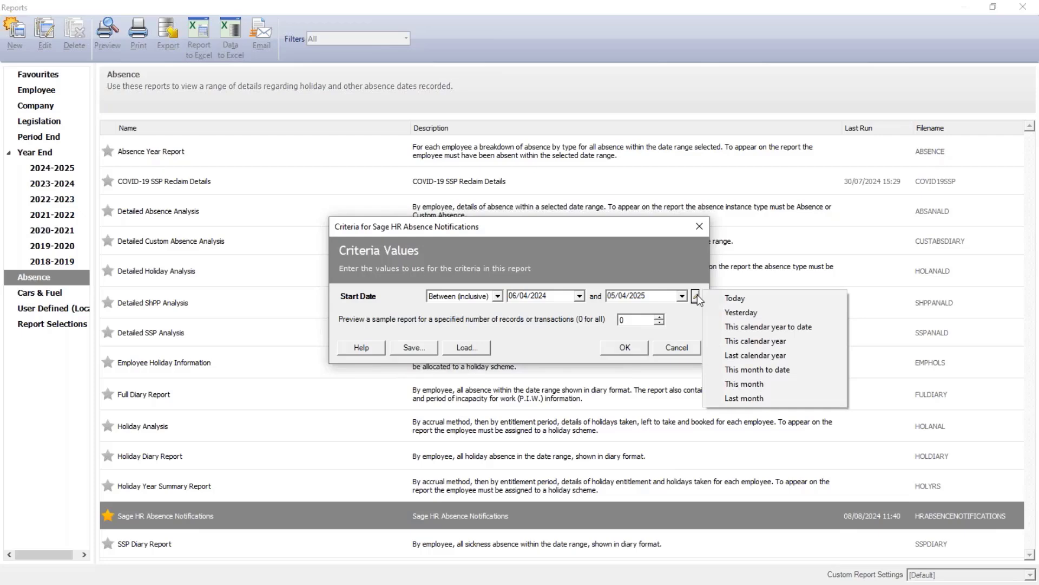
click(746, 382)
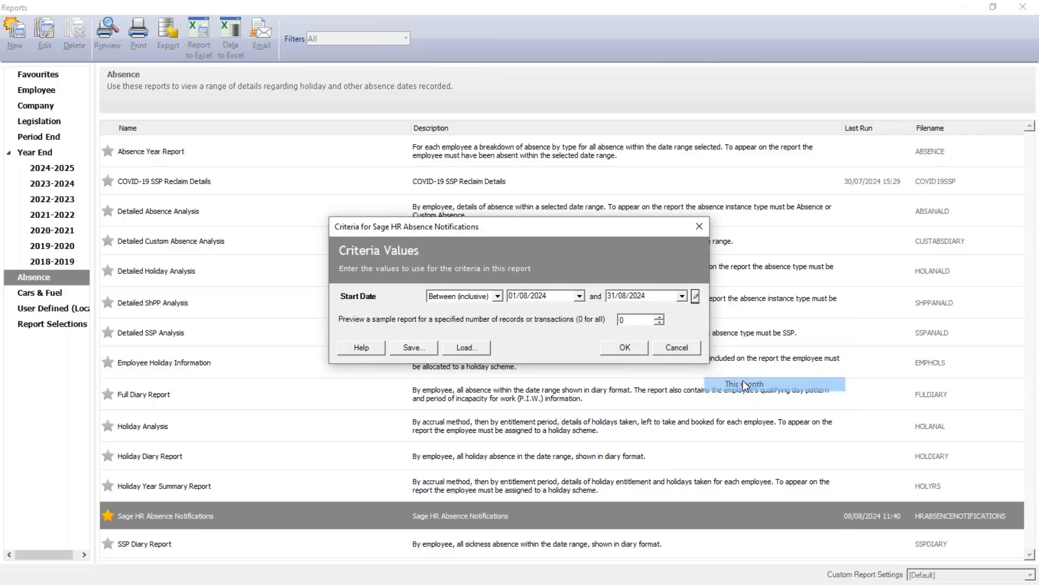
click(628, 348)
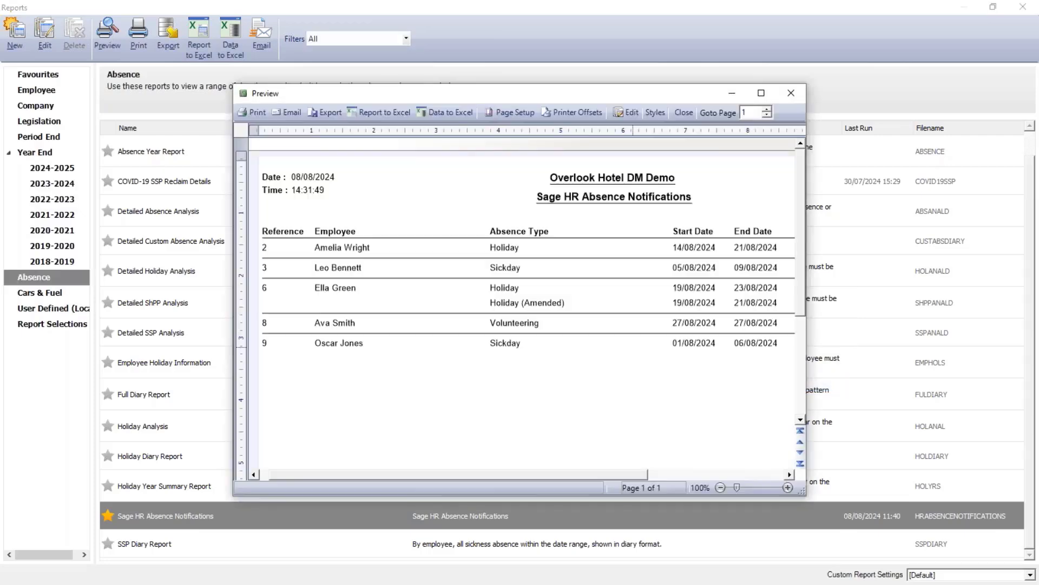
Review the report preview at full size, then close the preview and the Reports window
click(768, 91)
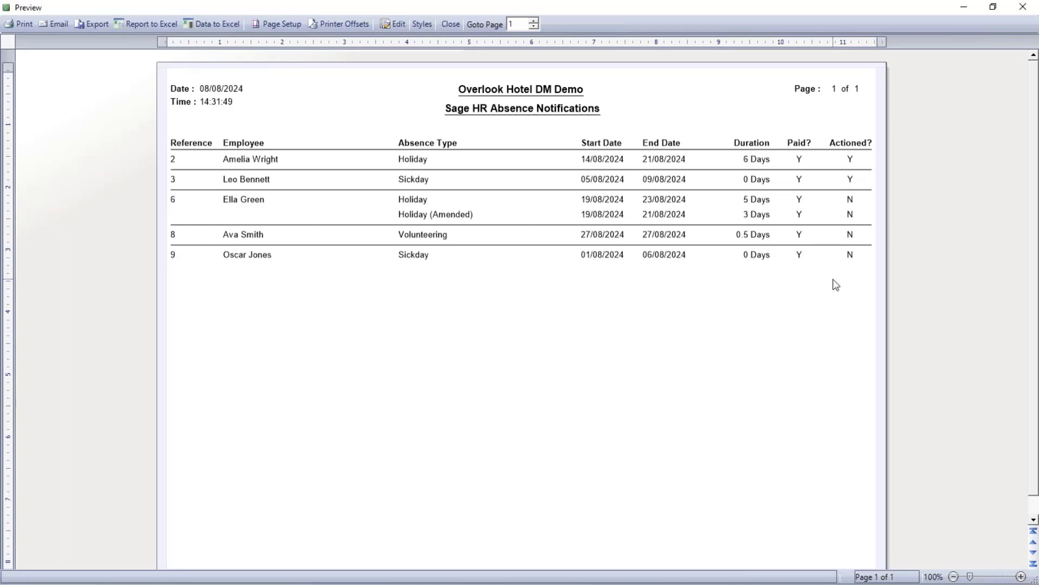
click(452, 23)
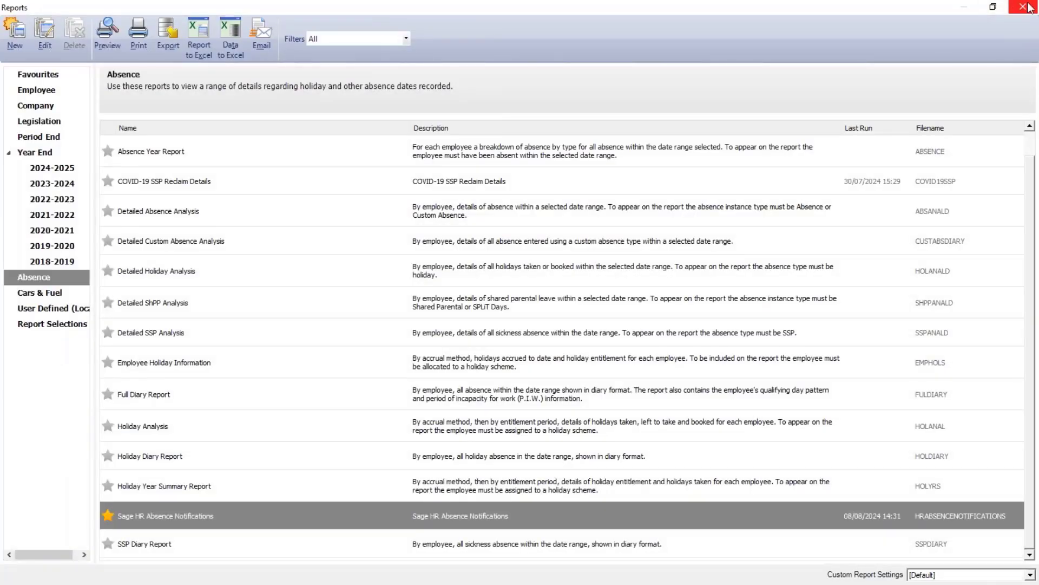
click(1025, 7)
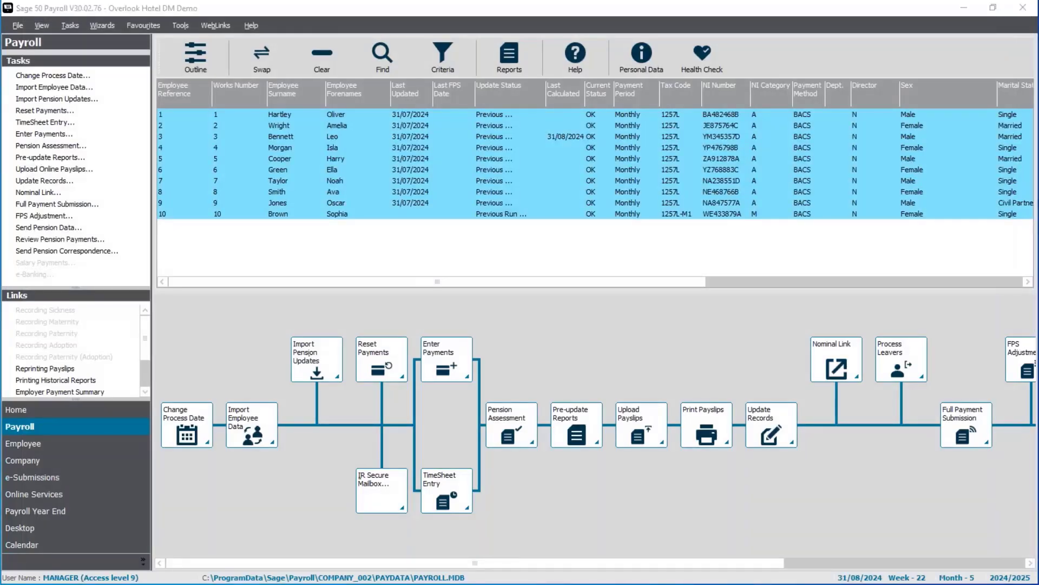